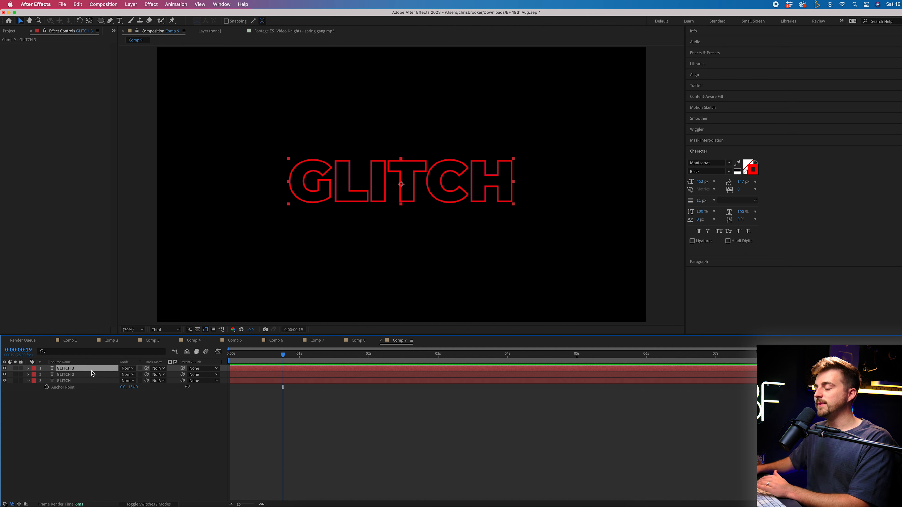
Show the switches and blend Mode columns in the timeline layer list
right_click(133, 365)
mouse_move(164, 395)
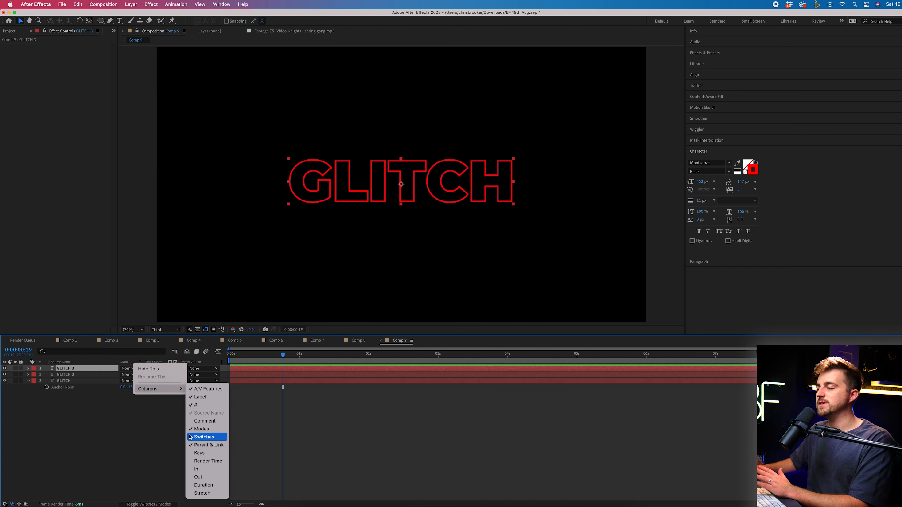
left_click(204, 438)
left_click(155, 505)
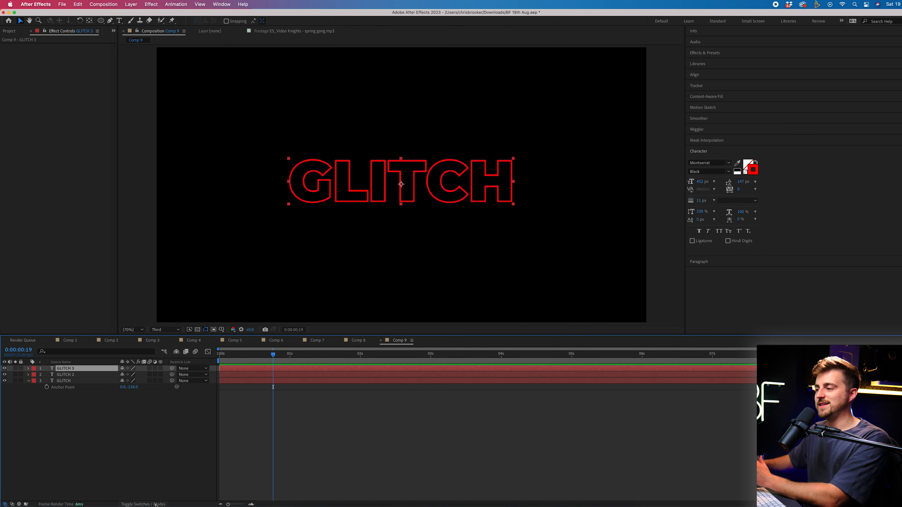
left_click(160, 505)
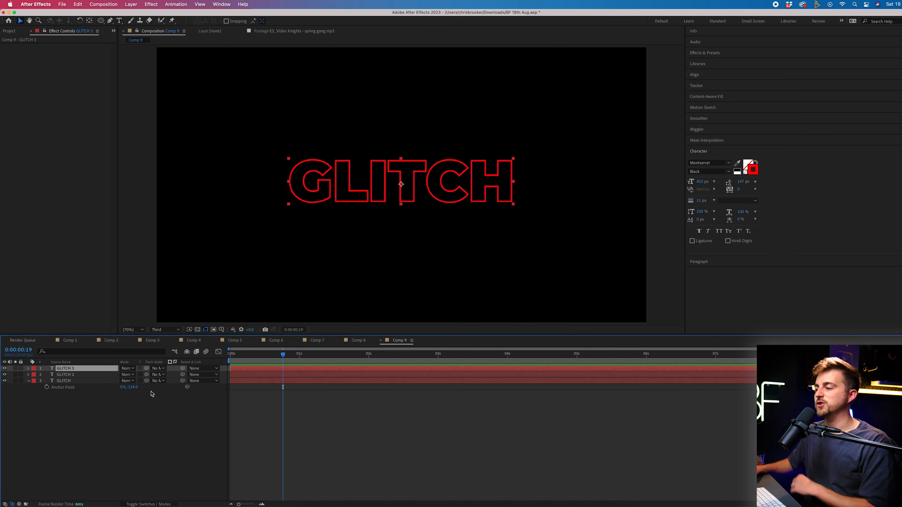
Set the blend mode of GLITCH 3 and GLITCH 2 to Screen
left_click(130, 370)
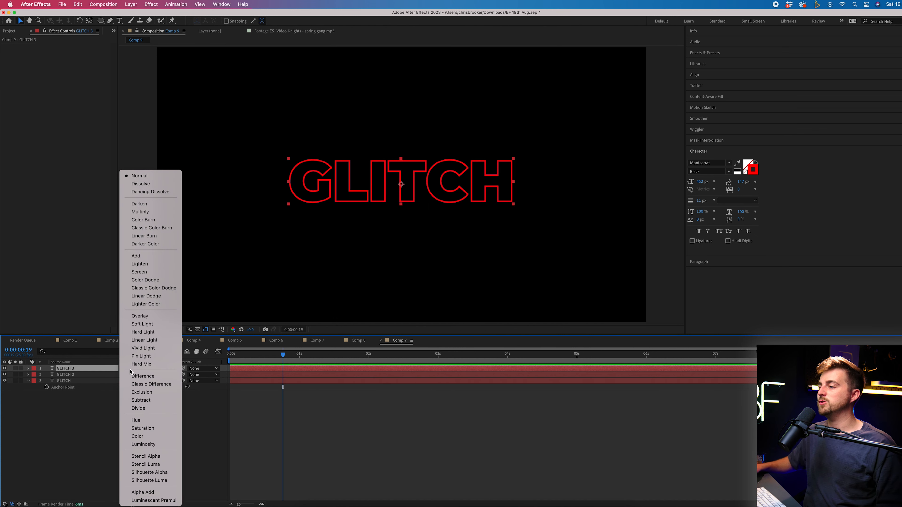
left_click(139, 272)
left_click(95, 374)
left_click(128, 374)
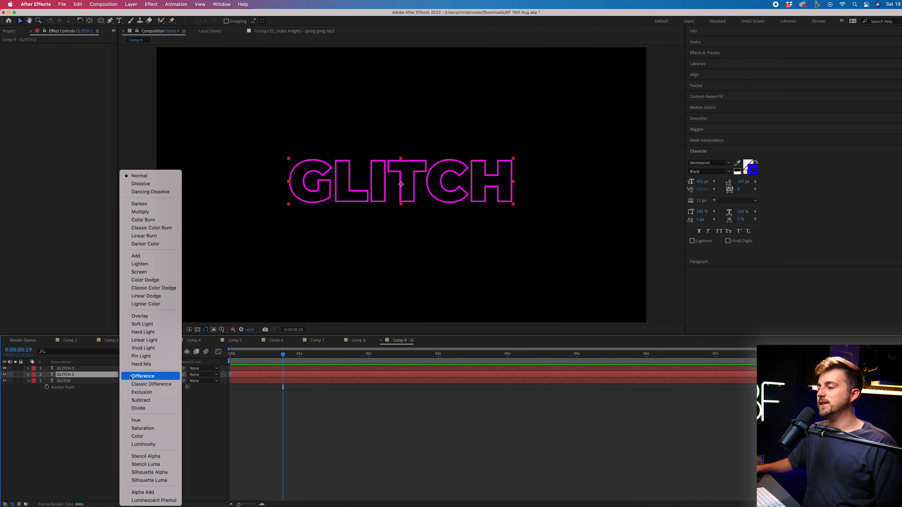
left_click(141, 273)
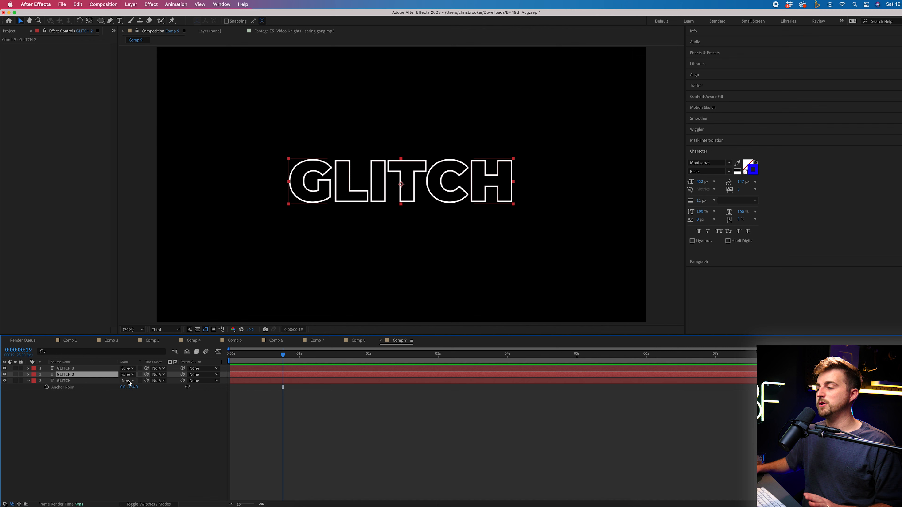
Preview from the start, try offsetting GLITCH 2 slightly left, then undo the offset
key("Home")
key("space")
key("space")
left_click_drag(341, 182, 336, 182)
left_click(89, 375)
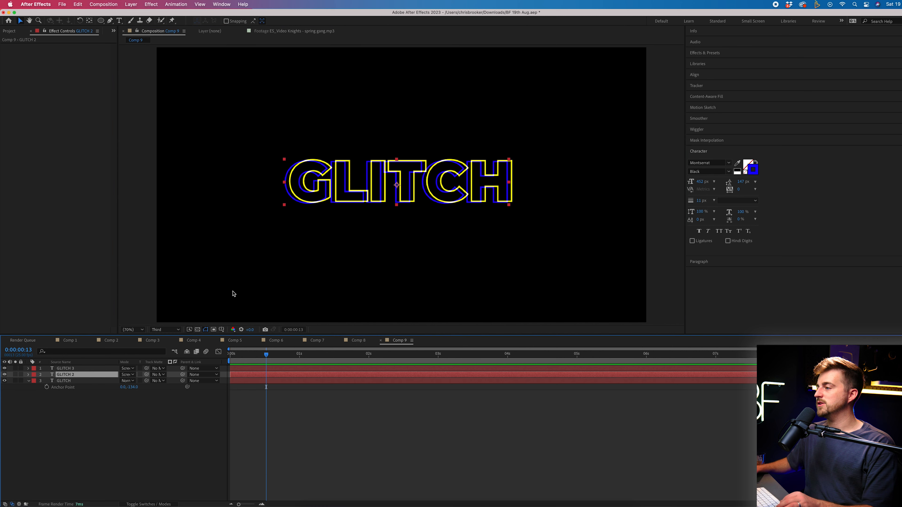
key("space")
key("space")
key("super+z")
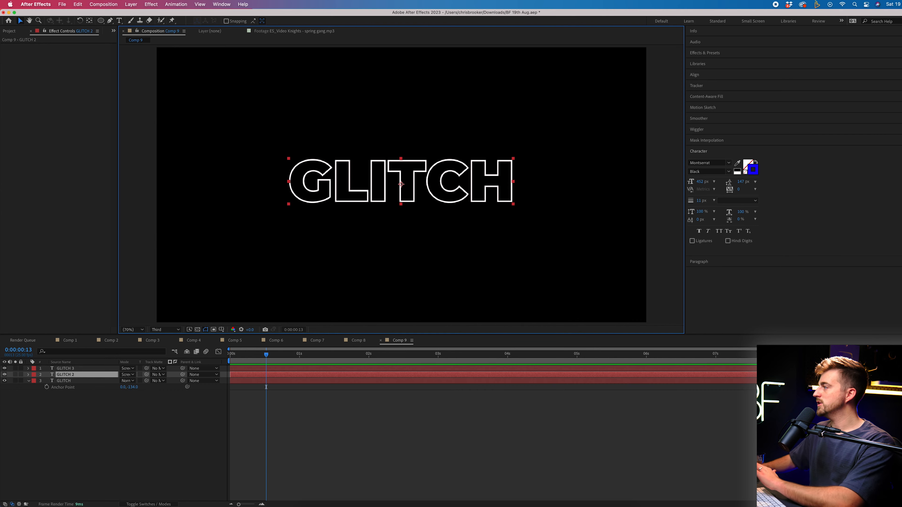
Set preview resolution to Full and drag Wave Warp from Distort onto GLITCH 2
left_click(173, 330)
left_click(163, 348)
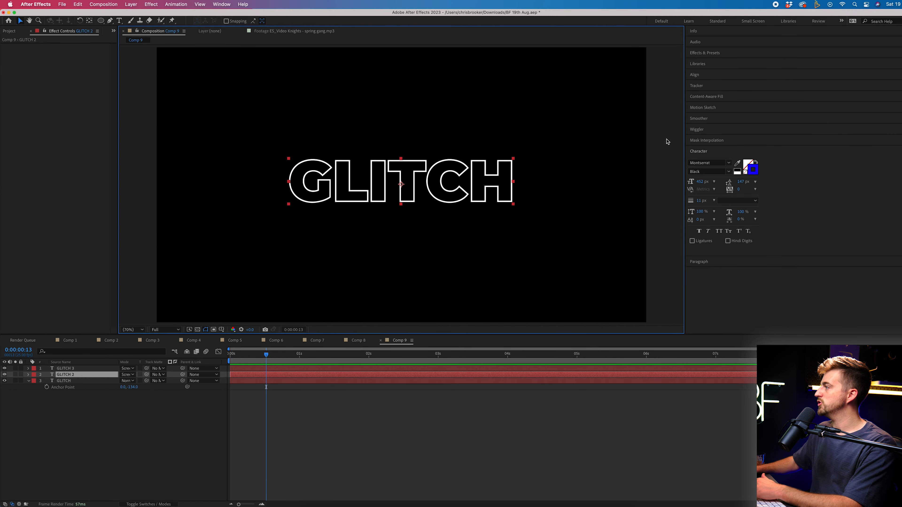
left_click(713, 53)
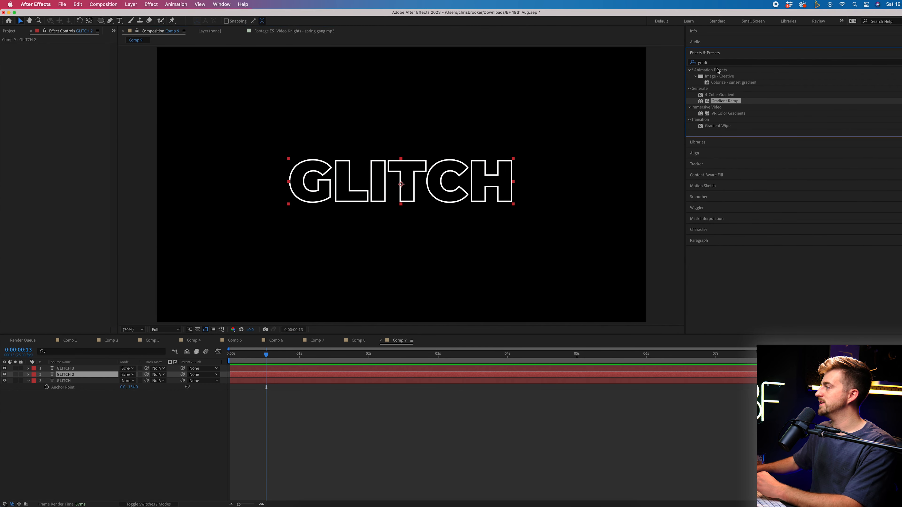
left_click(690, 126)
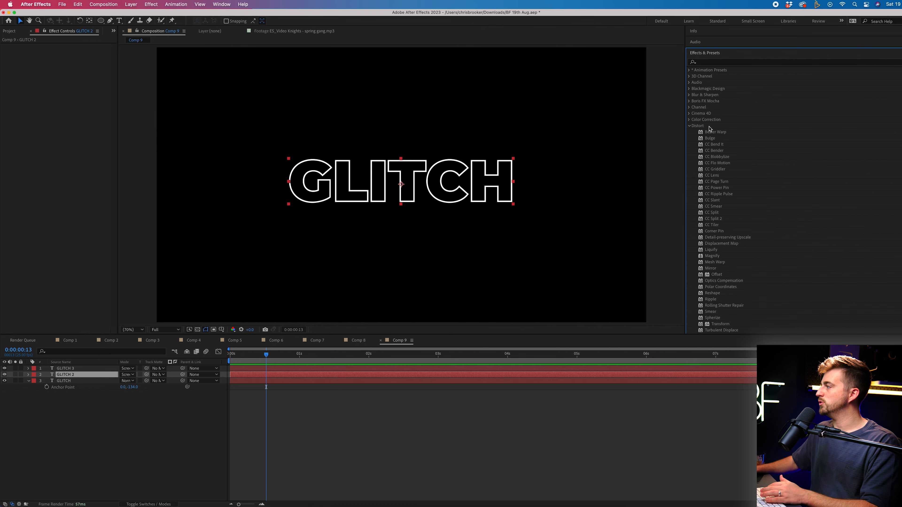
scroll(711, 130, "down", 5)
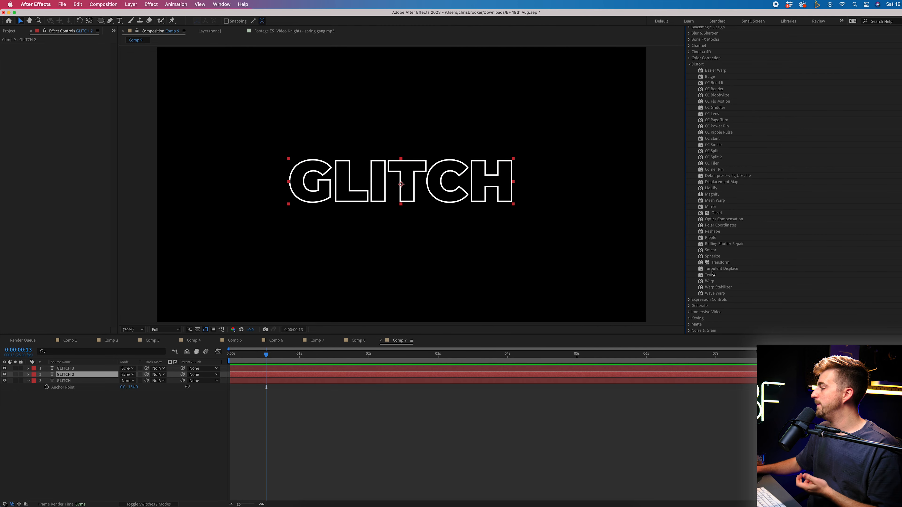
left_click(721, 294)
left_click_drag(194, 356, 64, 375)
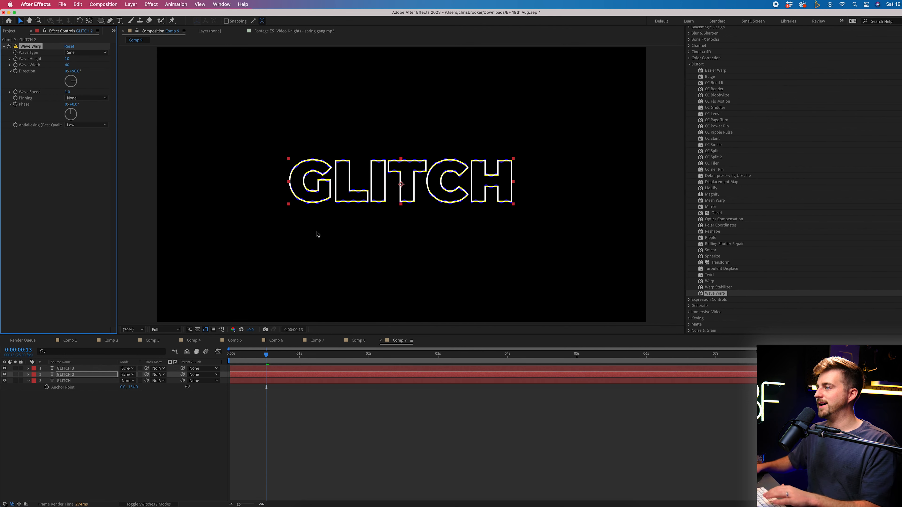
Set Wave Type to Square and Wave Height to 0, keyframing Wave Height at frame 13
left_click(77, 53)
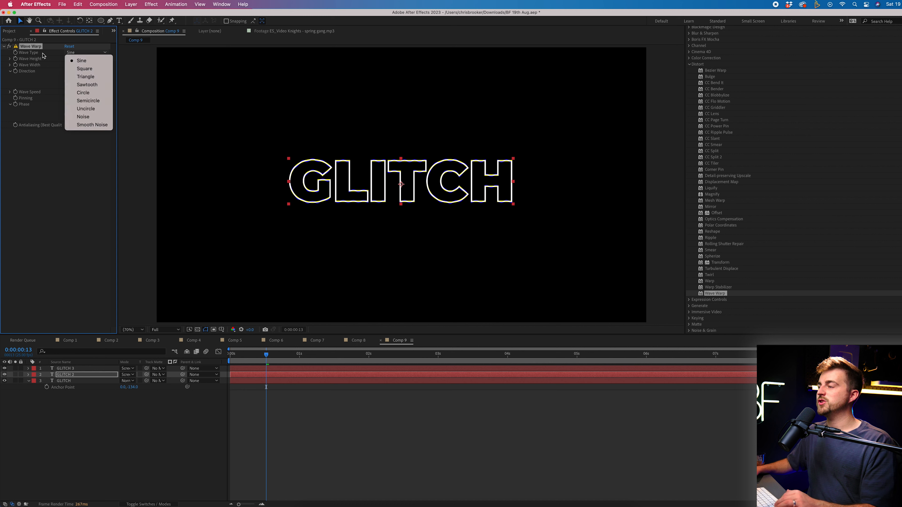
left_click(93, 69)
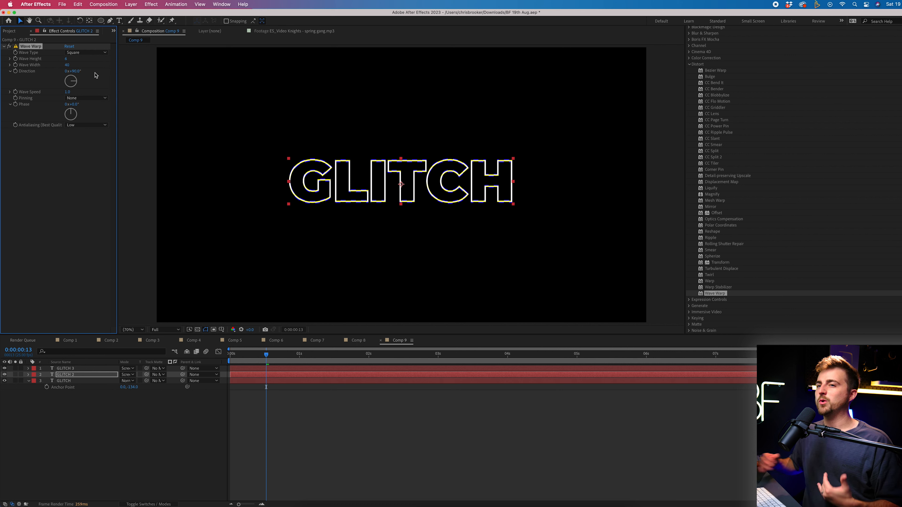
left_click(67, 59)
type("0")
key("Return")
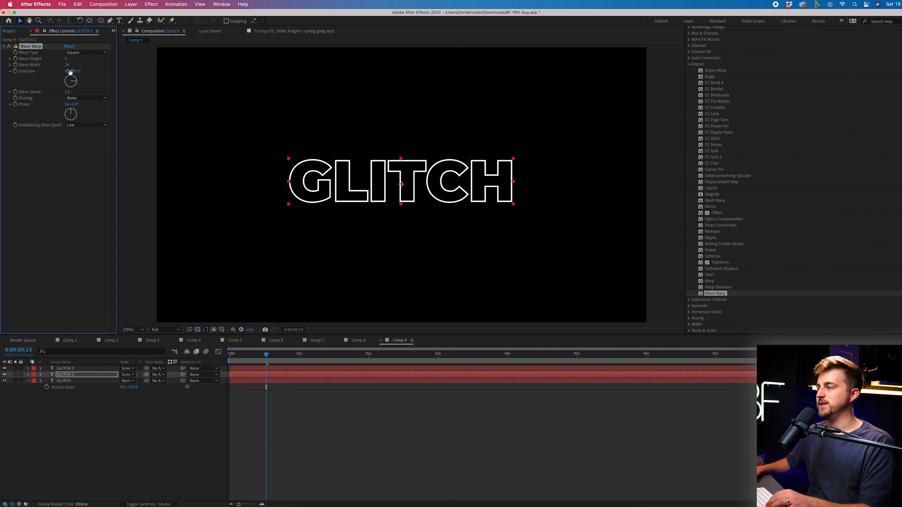
left_click_drag(267, 355, 267, 357)
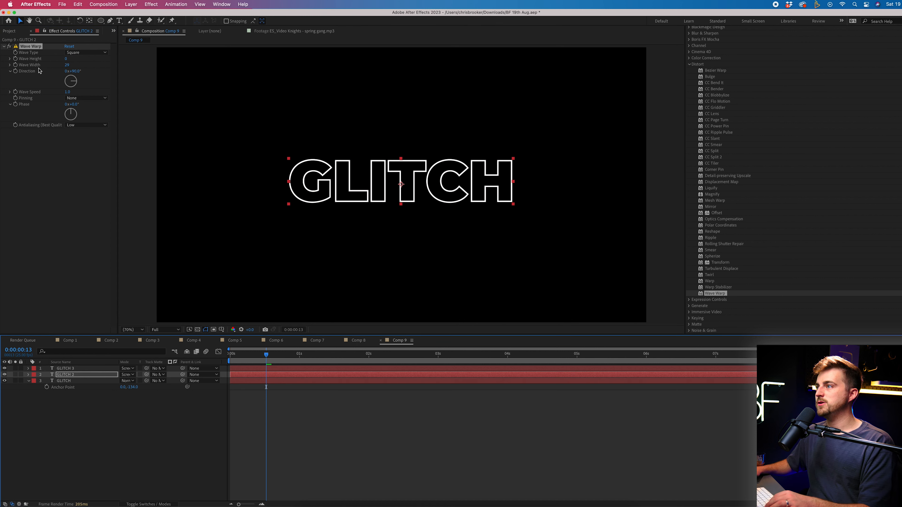
left_click(16, 59)
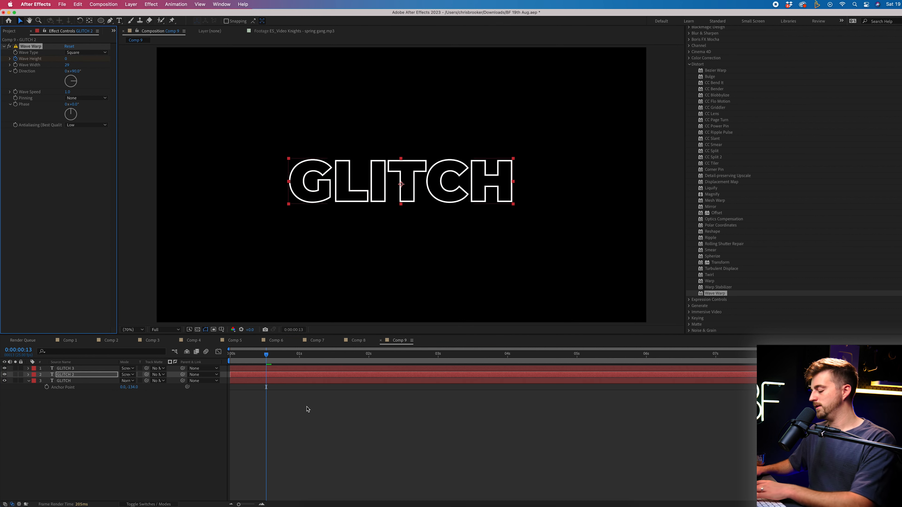
left_click(321, 441)
key("equal")
key("equal")
Keyframe Wave Height at 191 on frame 15, about -235 on frame 18, and 0 on frame 20
left_click(288, 356)
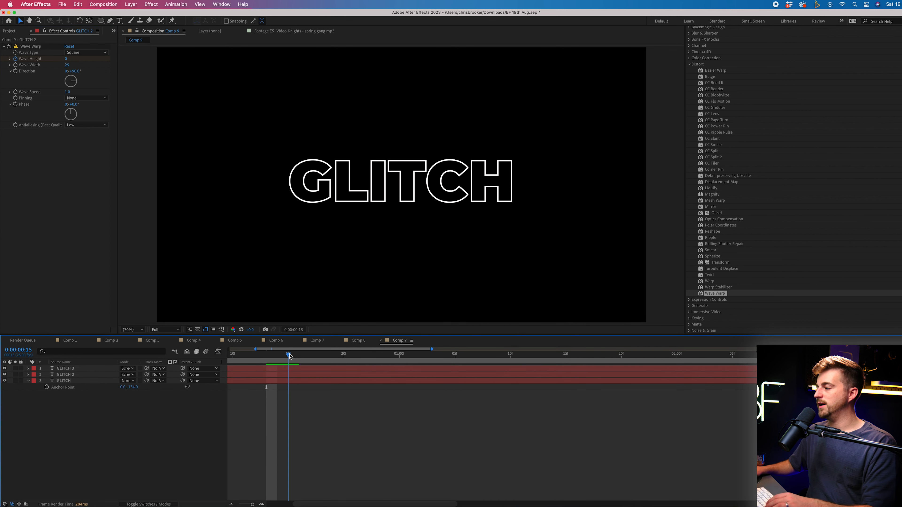
left_click_drag(66, 59, 137, 61)
key("Page_Down")
key("Page_Down")
key("Page_Down")
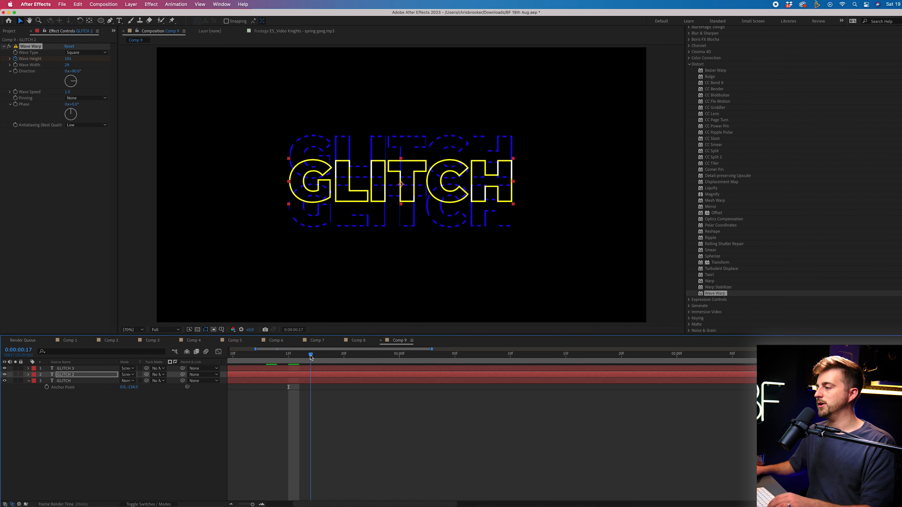
left_click_drag(71, 61, 5, 148)
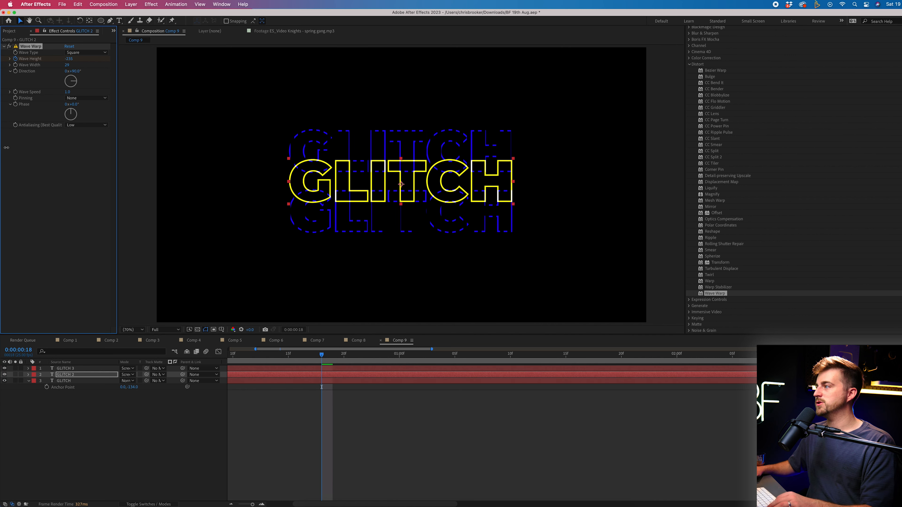
left_click_drag(322, 356, 348, 359)
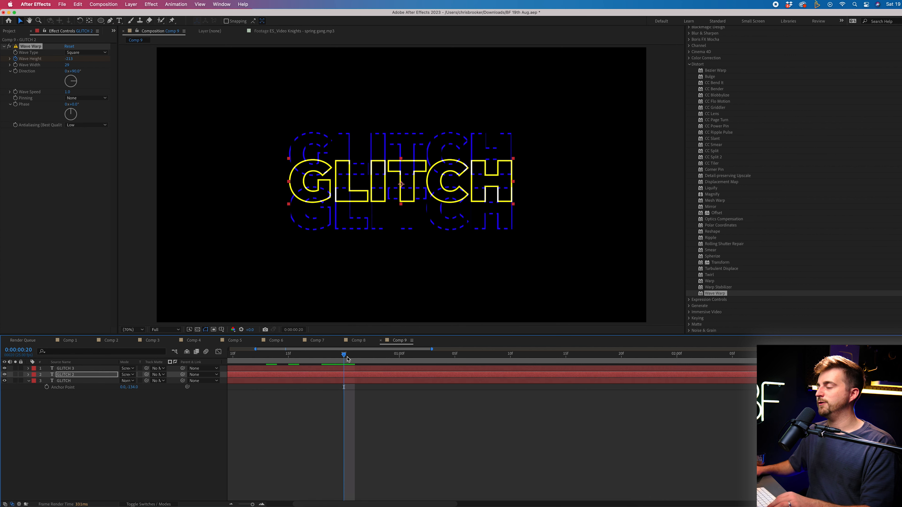
left_click(68, 59)
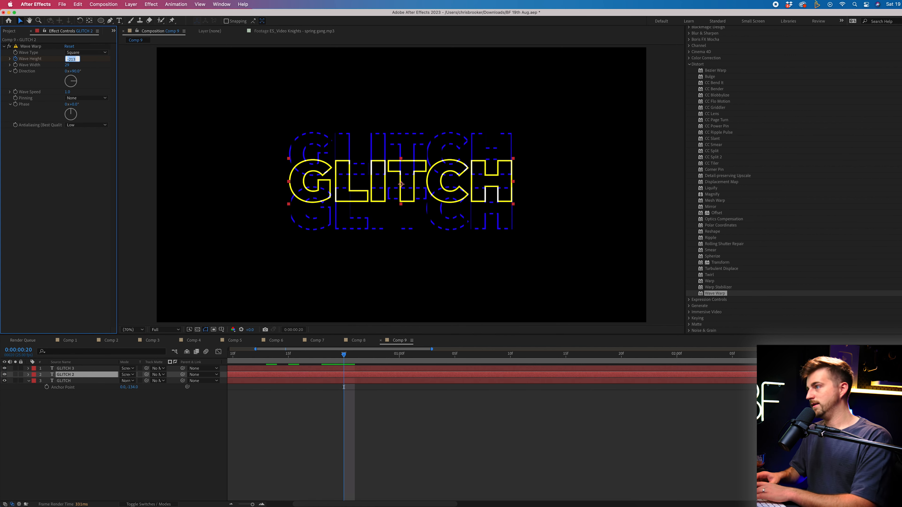
type("0")
key("Return")
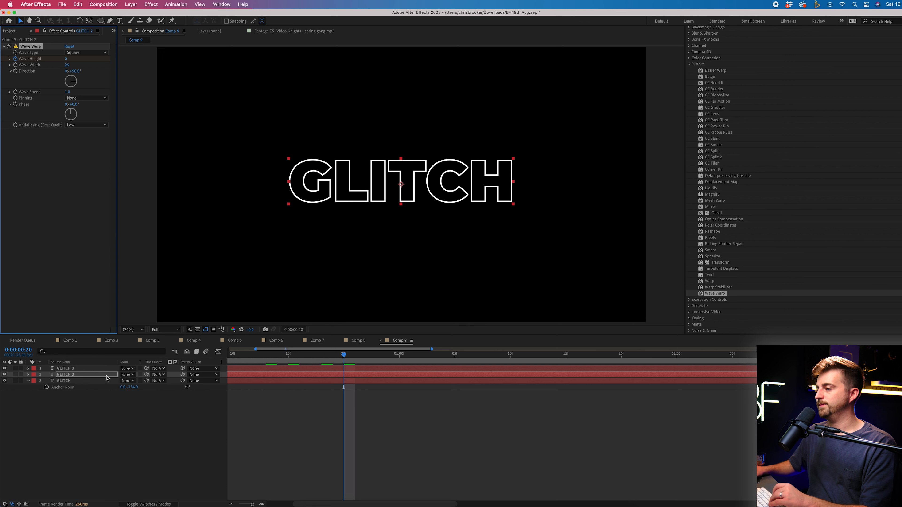
Expand GLITCH 2's Wave Warp to reveal its keyframes and scrub to frame 15 to check
left_click(34, 375)
left_click(28, 376)
left_click(29, 375)
left_click(35, 387)
left_click(41, 393)
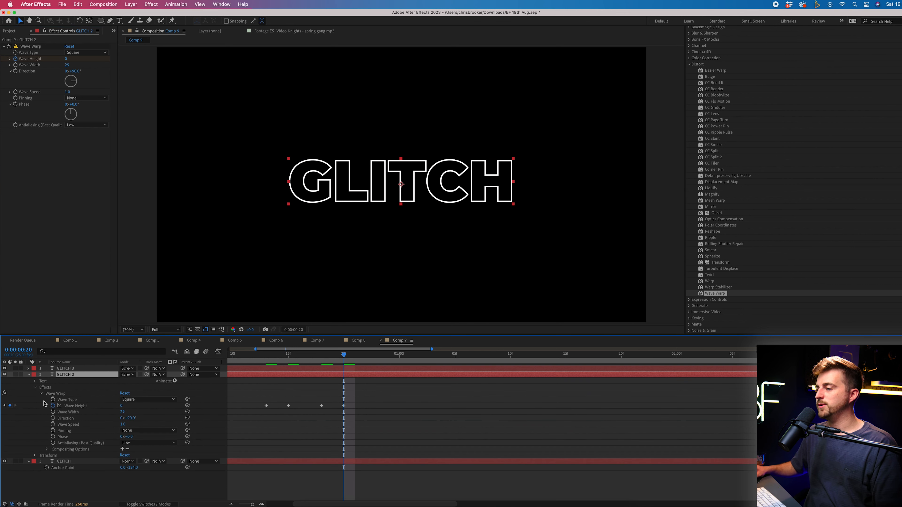
left_click(299, 355)
scroll(285, 396, "left", 5)
left_click(368, 357)
left_click_drag(371, 365, 333, 365)
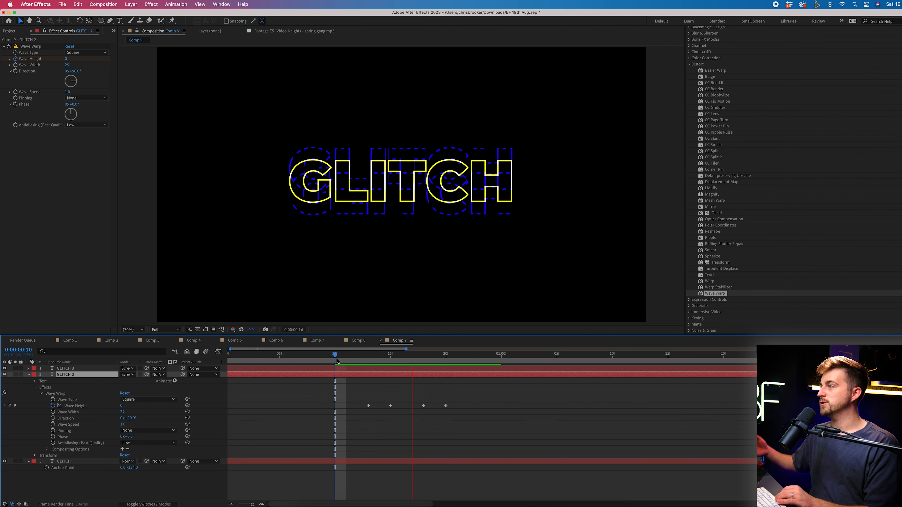
Paste the four Wave Height glitch keyframes at three later times and preview the animation
key("space")
key("space")
left_click_drag(266, 392, 367, 429)
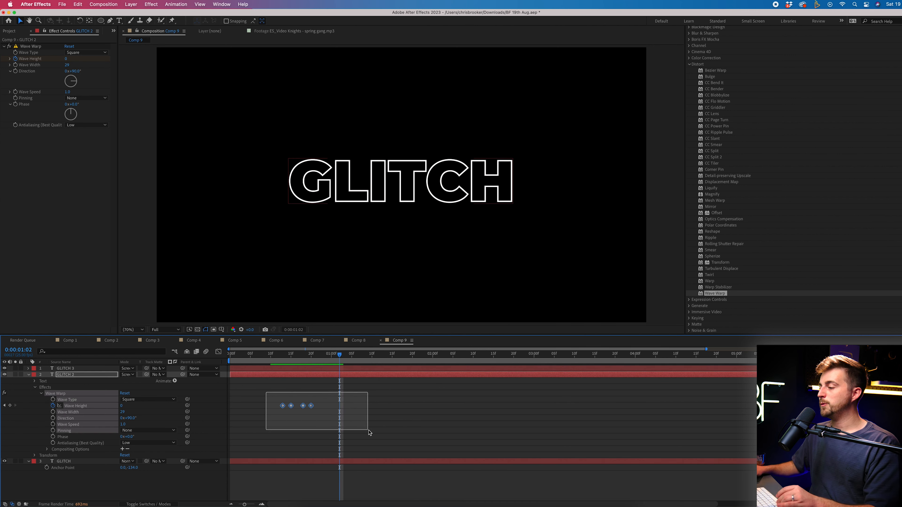
left_click(383, 355)
key("super+v")
left_click(530, 355)
key("super+v")
left_click(681, 355)
key("super+v")
left_click_drag(680, 355, 288, 355)
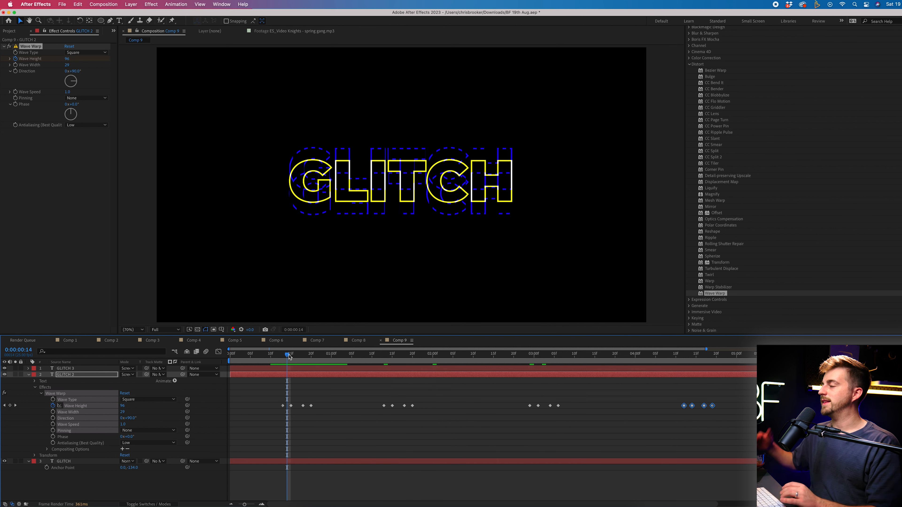
key("space")
key("space")
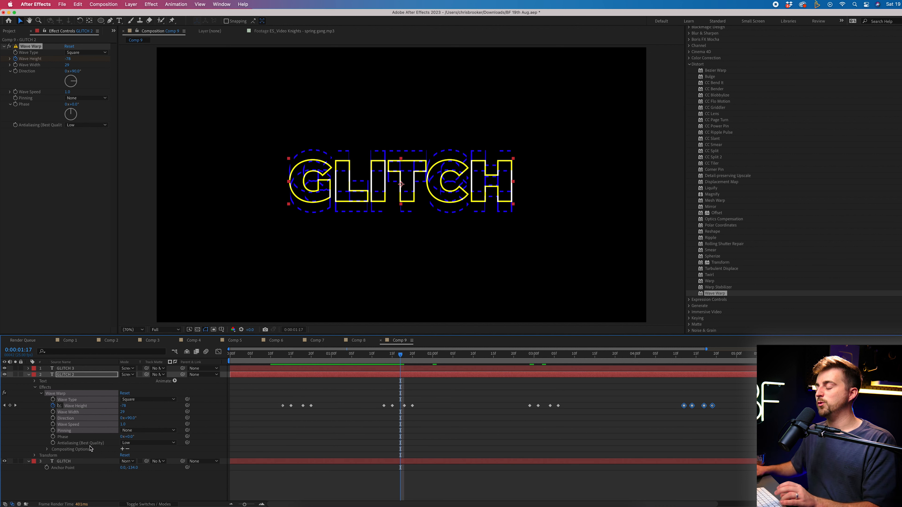
Expand GLITCH 3's Wave Warp properties and scrub through its first glitch frames
left_click(76, 369)
left_click(259, 356)
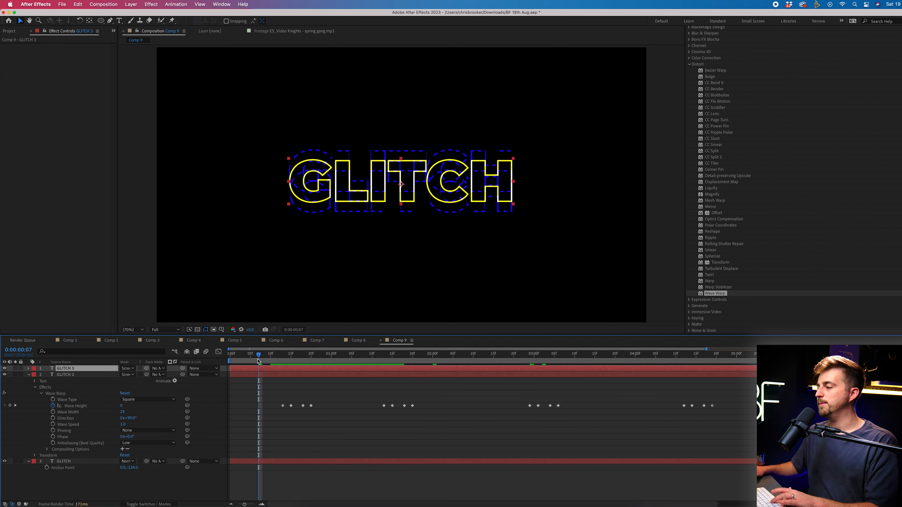
left_click(29, 369)
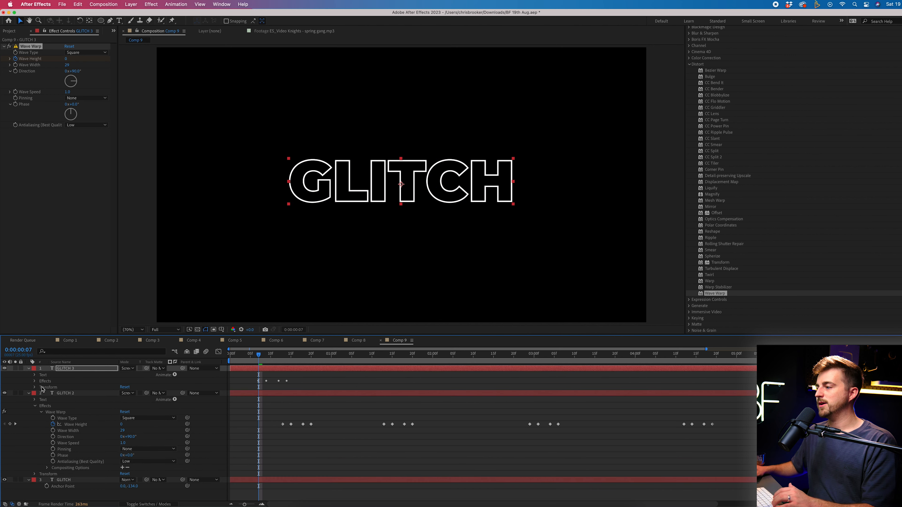
left_click(34, 381)
left_click(39, 388)
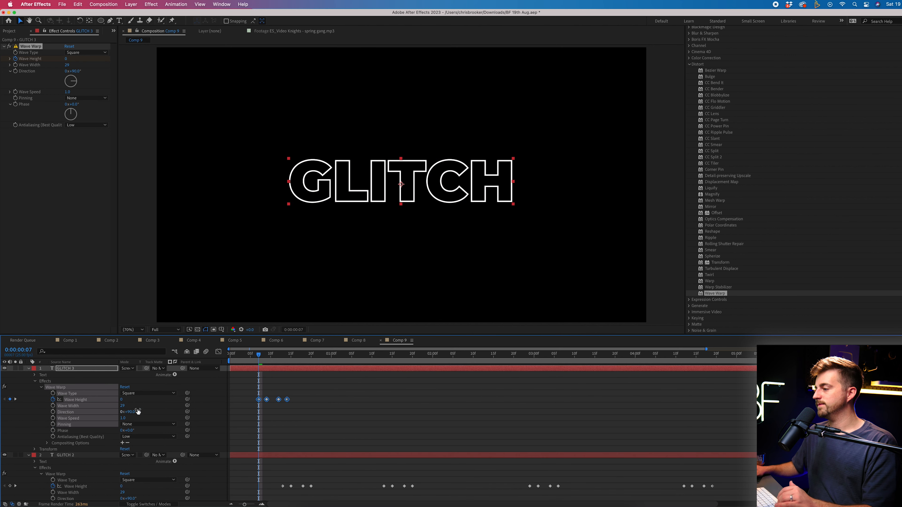
left_click(353, 409)
key("space")
mouse_move(262, 356)
left_mouse_down()
mouse_move(277, 358)
mouse_move(267, 360)
left_mouse_up()
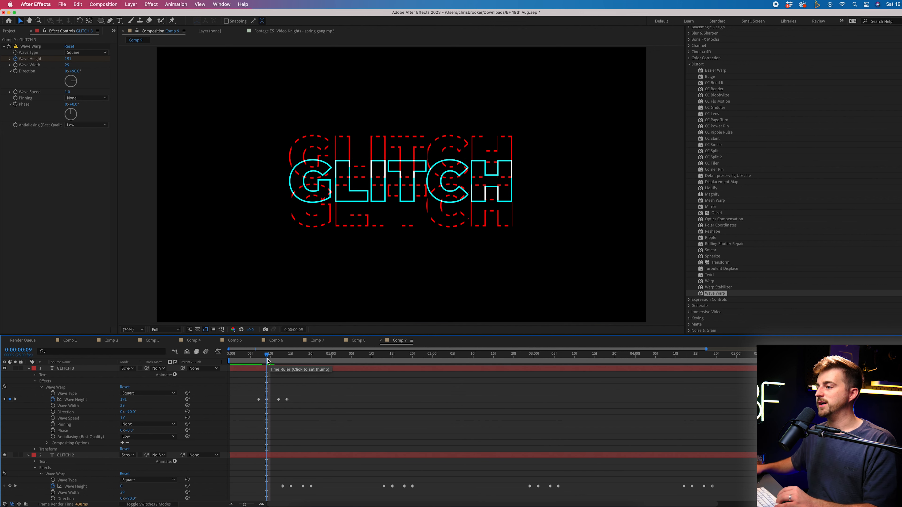
Paste GLITCH 3's four Wave Height keyframes at 0:00:01:11 and three later points, then play back
left_click_drag(348, 391, 200, 416)
left_click(376, 354)
key("cmd+v")
left_click(448, 355)
key("cmd+v")
left_click(549, 354)
key("cmd+v")
left_click(692, 355)
key("cmd+v")
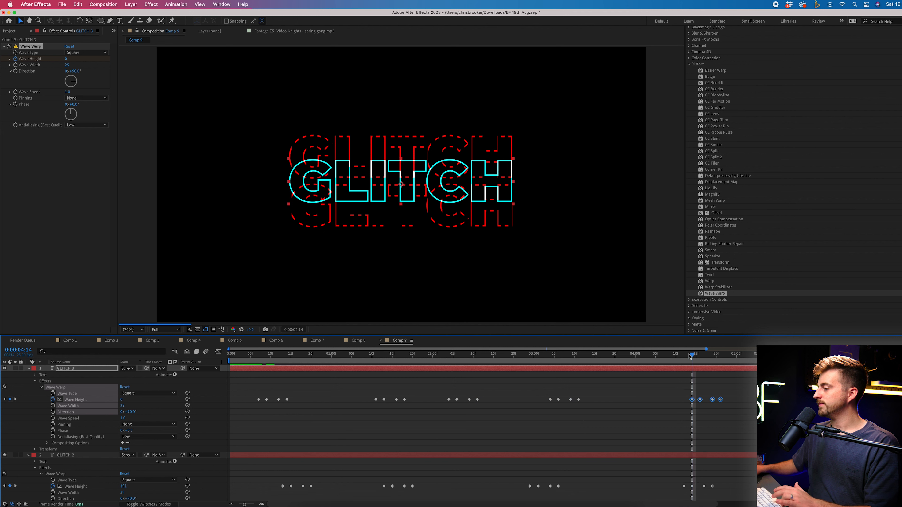
key("space")
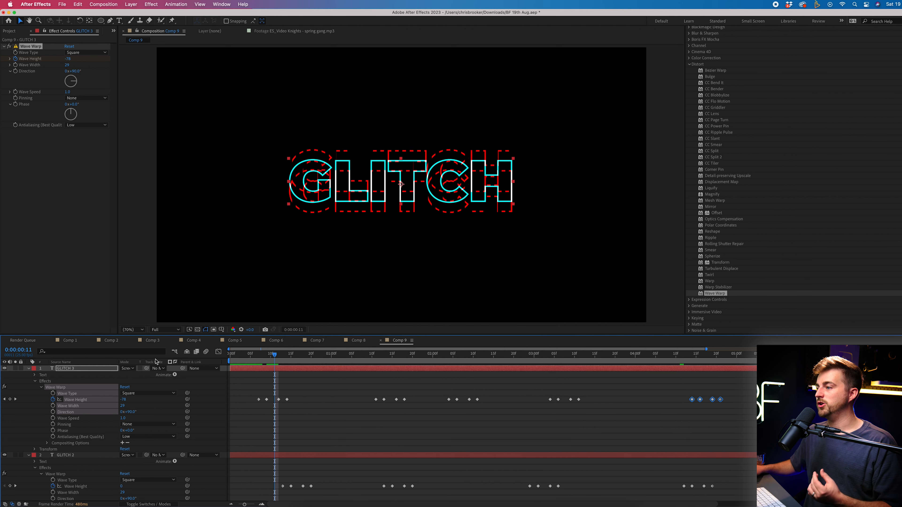
Change GLITCH 3's Wave Type to Triangle and lower preview resolution to Third
left_click(86, 52)
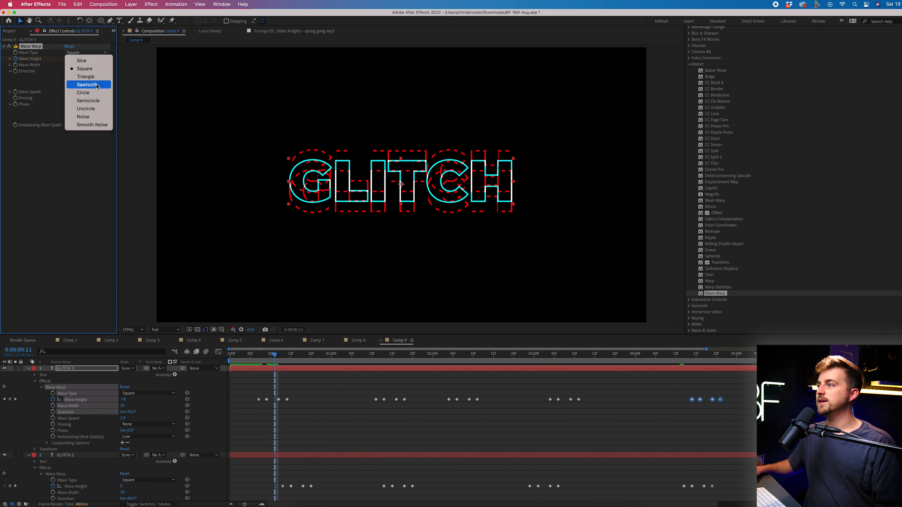
left_click(82, 74)
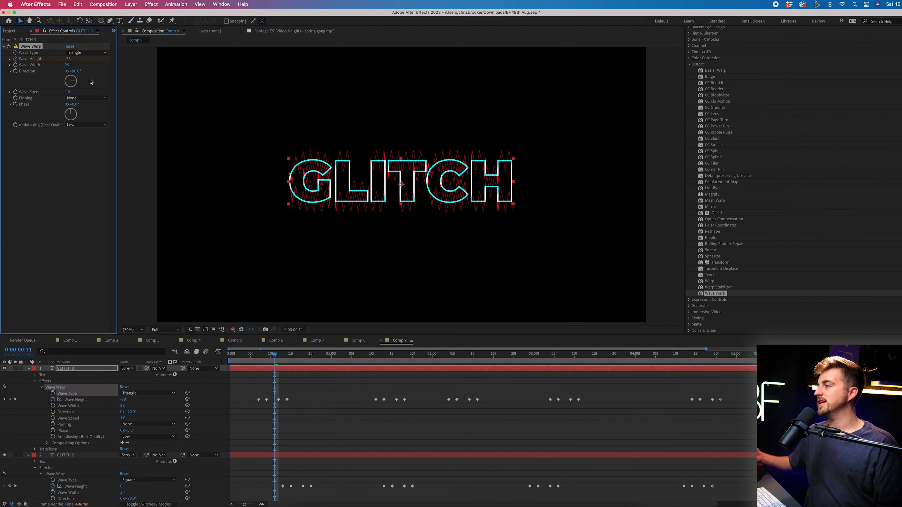
left_click_drag(275, 355, 197, 362)
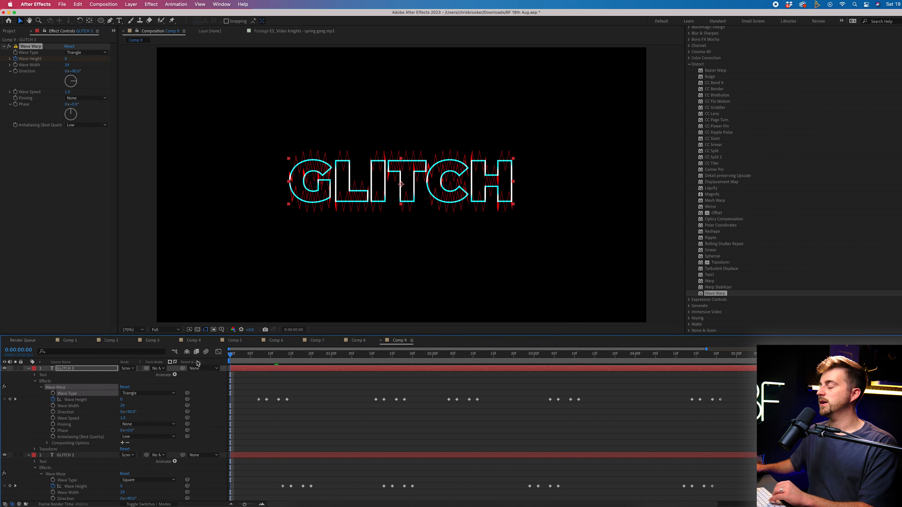
key("space")
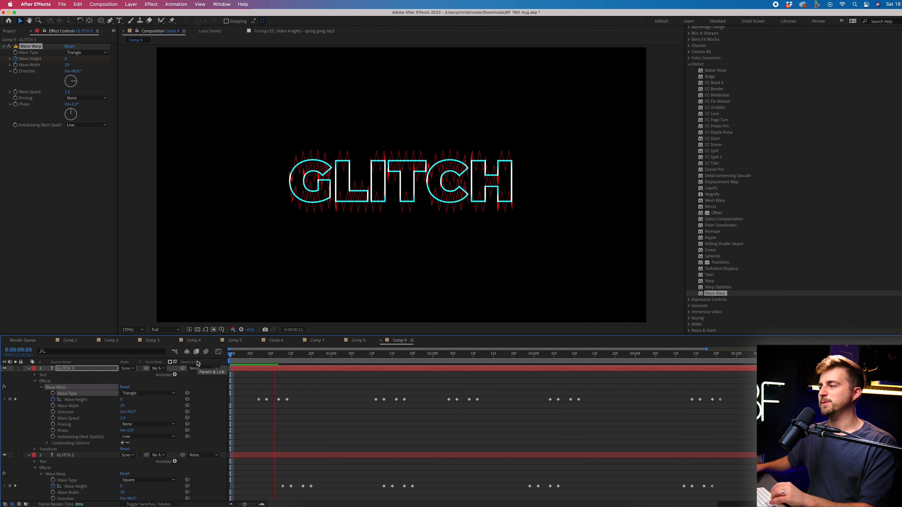
left_click(166, 330)
left_click(170, 363)
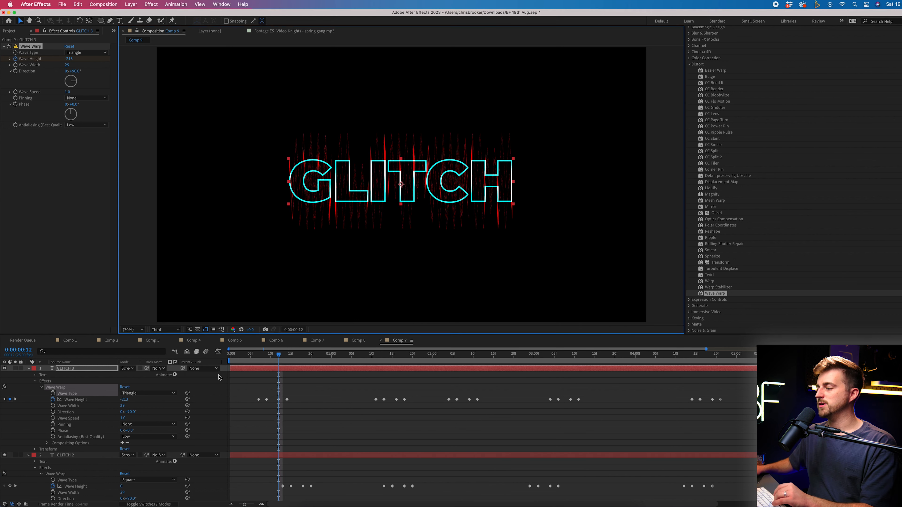
key("space")
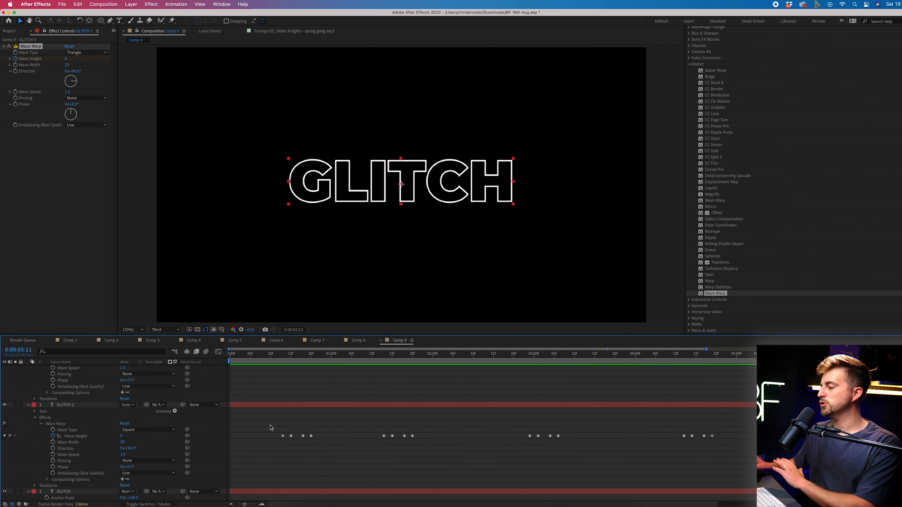
Copy GLITCH 3's Wave Warp effect and paste it onto the GLITCH layer
left_click(291, 495)
scroll(281, 409, "up", 4)
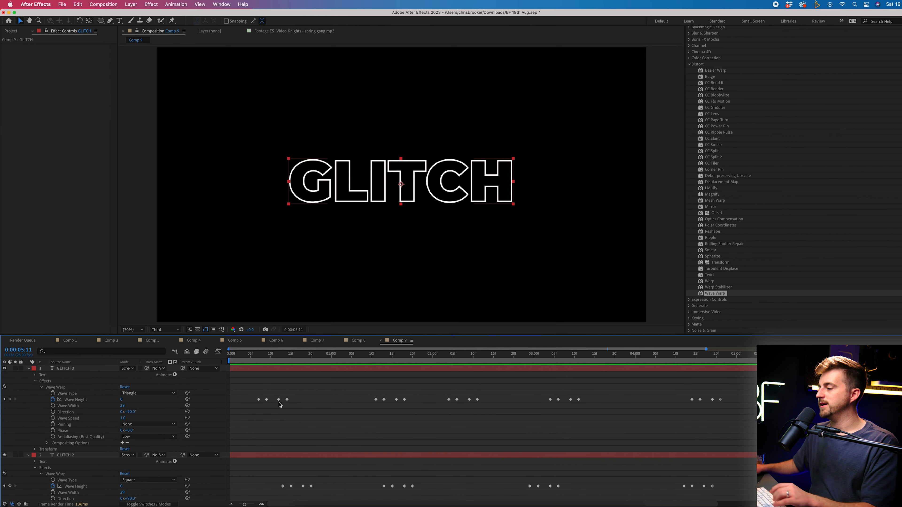
left_click(55, 388)
left_click_drag(270, 354, 238, 354)
scroll(280, 424, "down", 4)
left_click(251, 492)
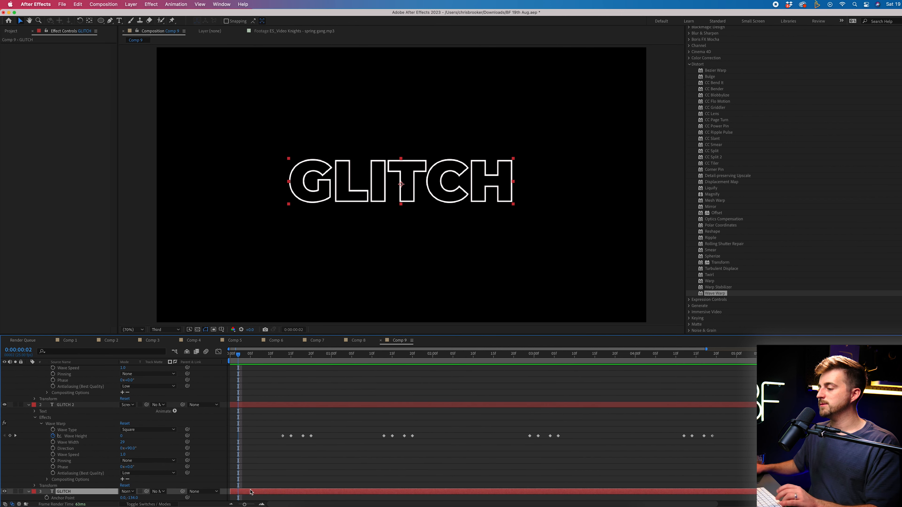
key("super+v")
key("space")
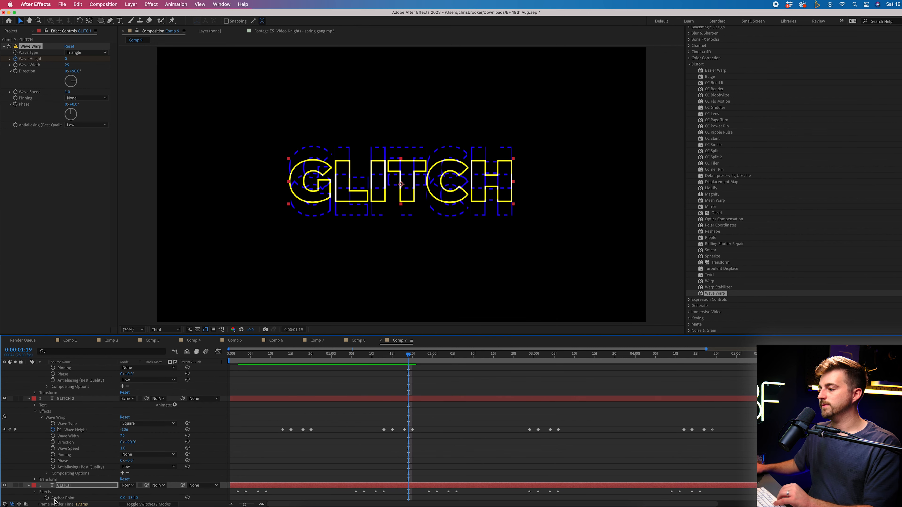
Shift all of GLITCH's Wave Height keyframes later in time
left_click(33, 492)
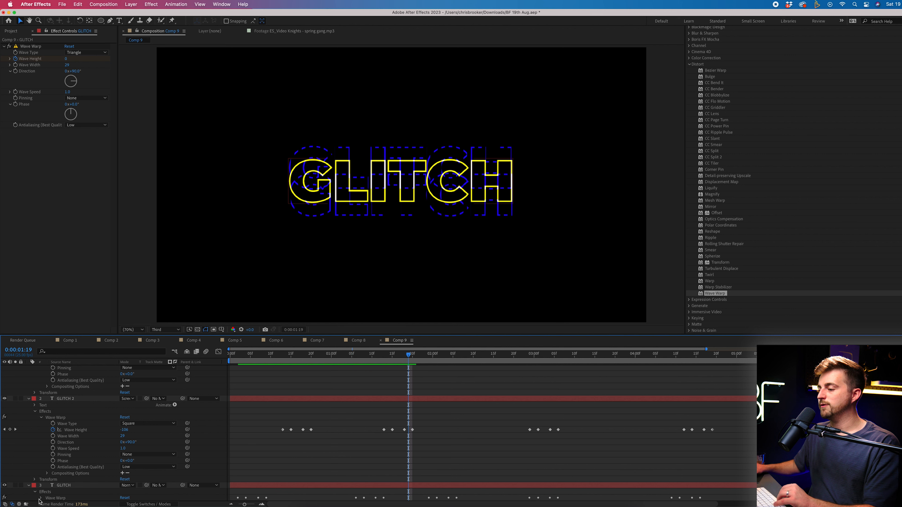
left_click(41, 498)
scroll(241, 435, "down", 4)
left_click_drag(734, 442, 169, 476)
left_click_drag(247, 451, 328, 450)
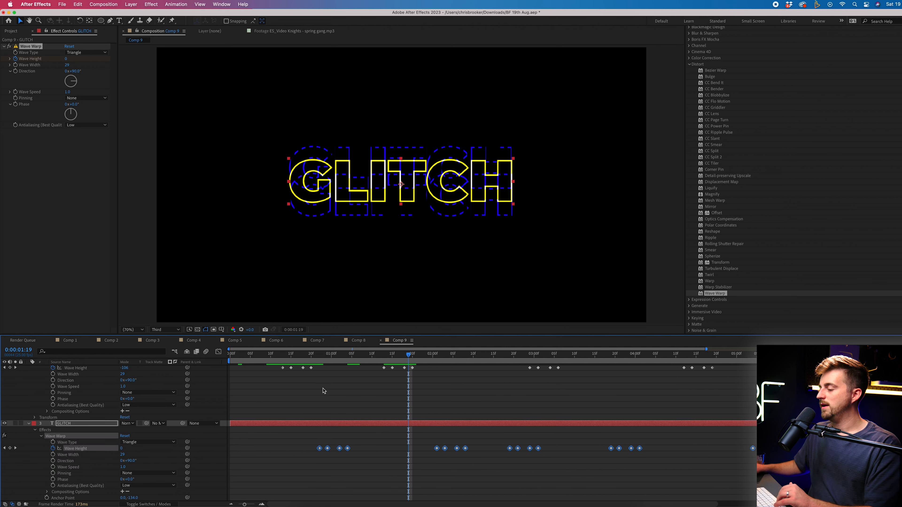
left_click(328, 356)
Set GLITCH's Wave Type to Sawtooth and preview the animation from the start
left_click(152, 444)
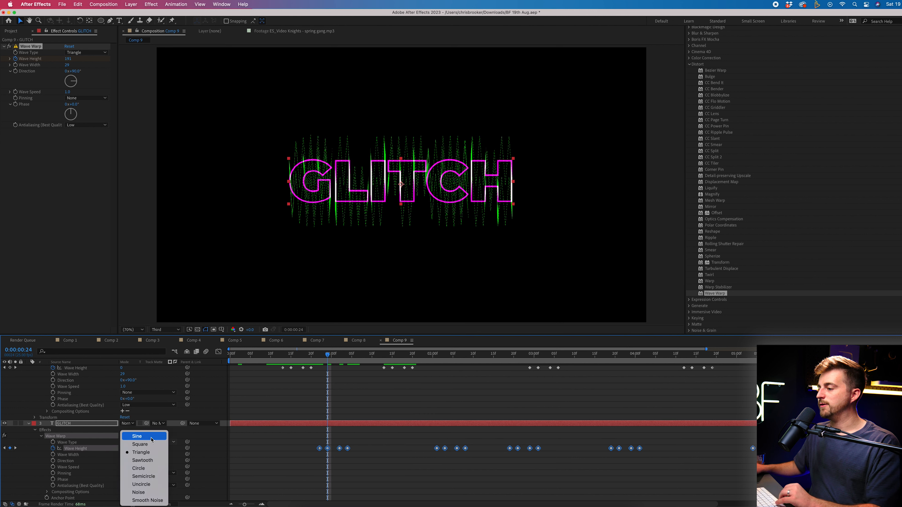
left_click(144, 460)
left_click_drag(328, 357, 210, 355)
key("space")
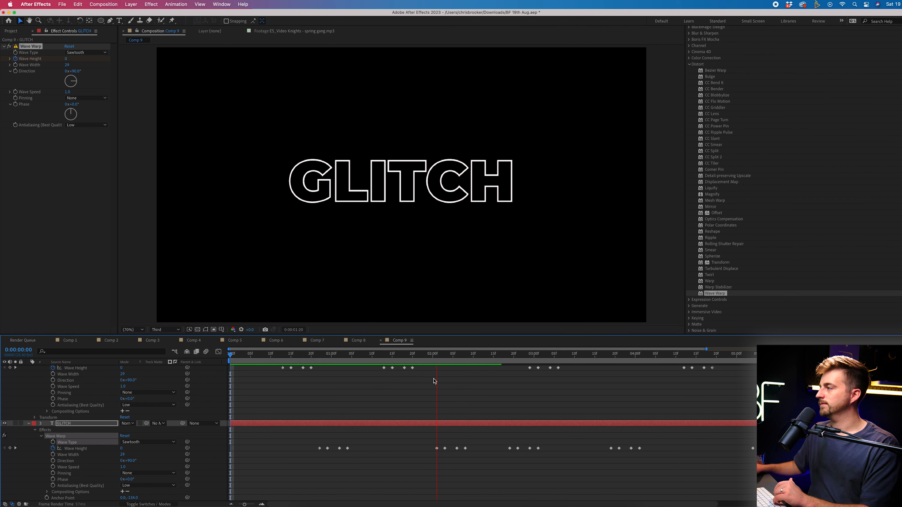
left_click(28, 375)
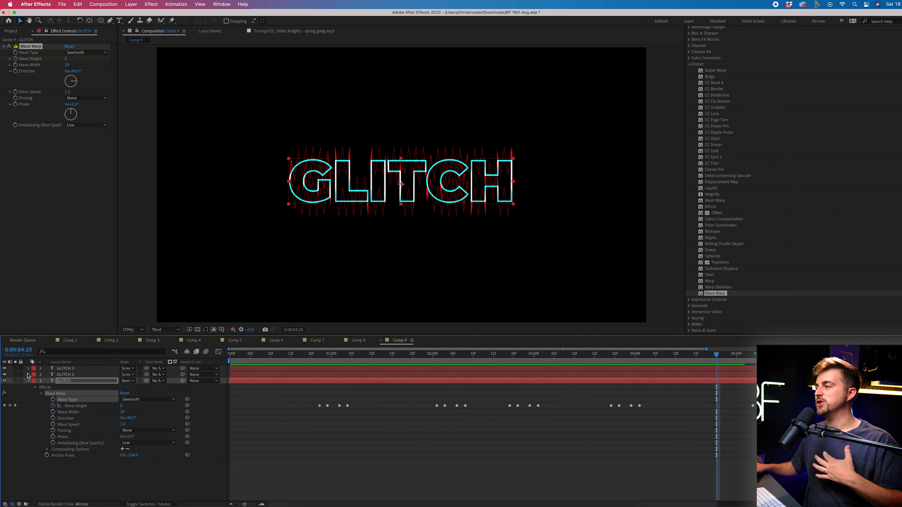
scroll(749, 155, "up", 4)
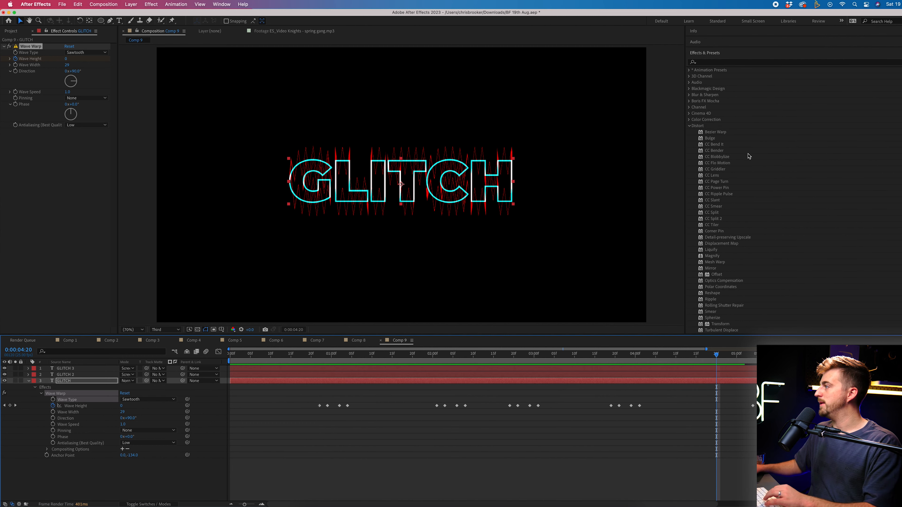
Search 'blur' and drag Directional Blur onto GLITCH 2, then expand its properties
left_click(727, 64)
type("blur")
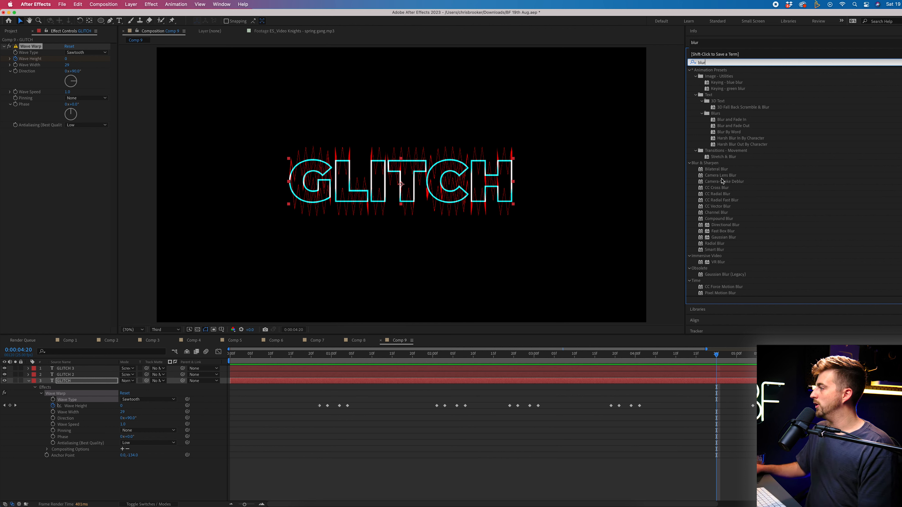
left_click_drag(726, 225, 76, 375)
left_click_drag(259, 359, 282, 358)
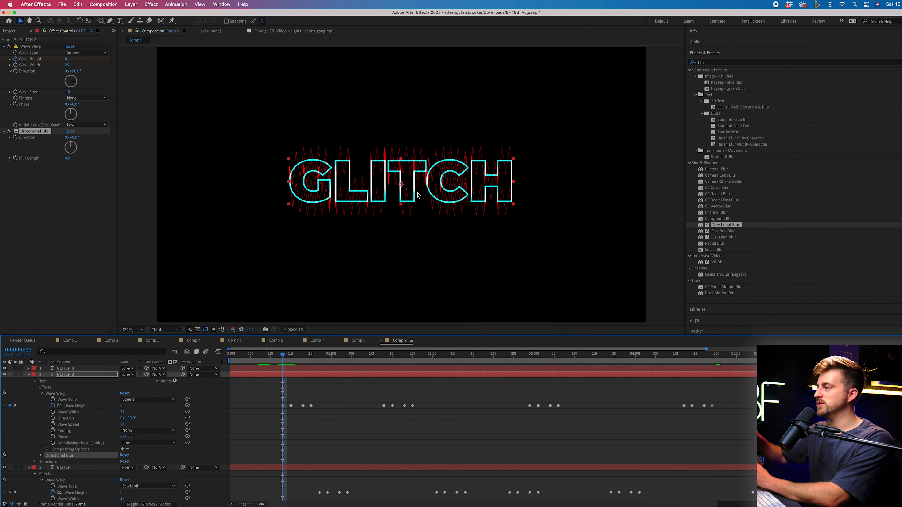
left_click(41, 456)
scroll(71, 444, "down", 2)
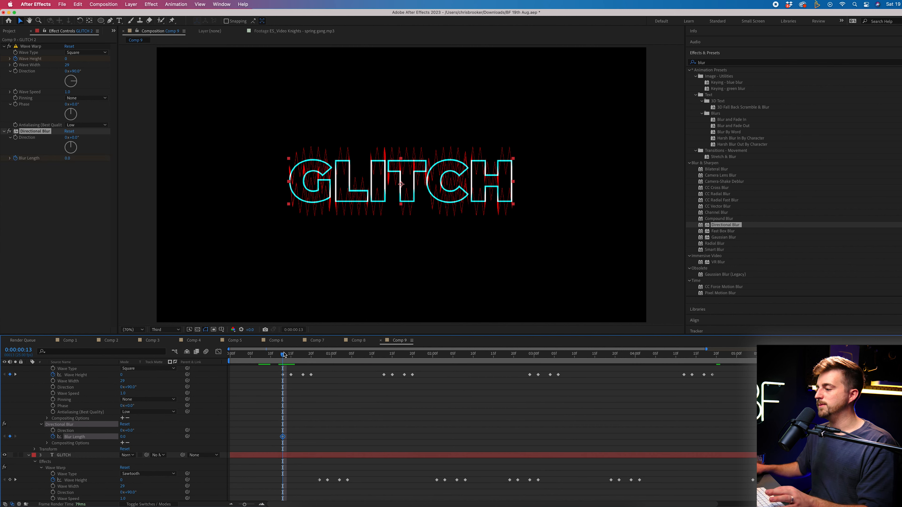
Keyframe Blur Length at 140.4 on 0:00:00:15 and 0 on 0:00:00:19, then preview
left_click_drag(287, 355, 291, 356)
left_click_drag(123, 437, 208, 431)
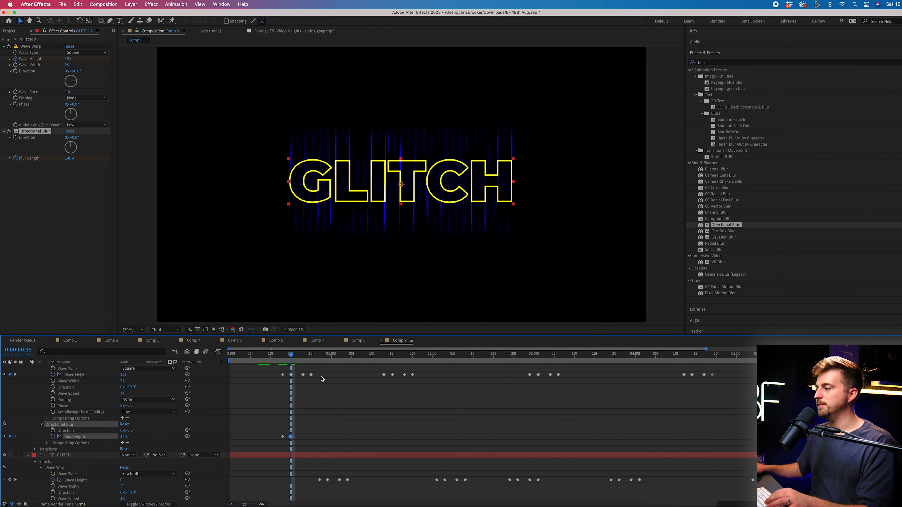
left_click_drag(300, 354, 308, 354)
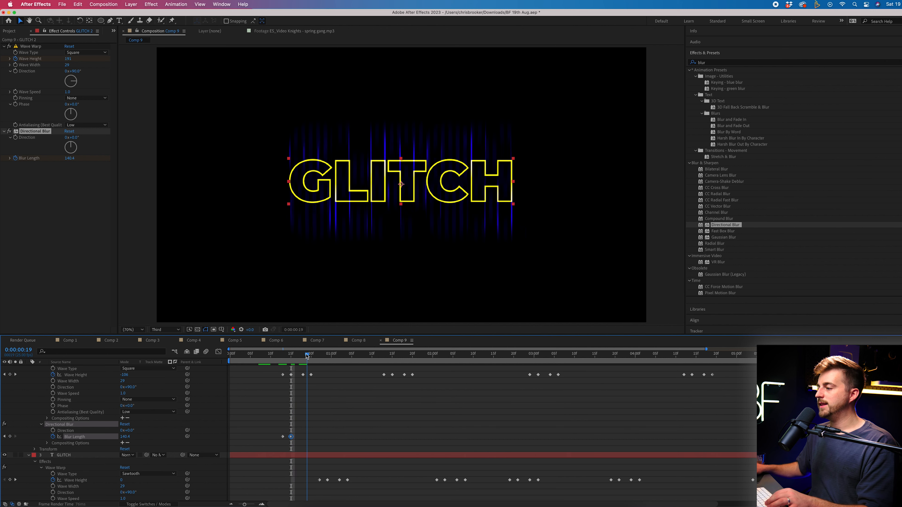
left_click(128, 437)
type("0")
key("Return")
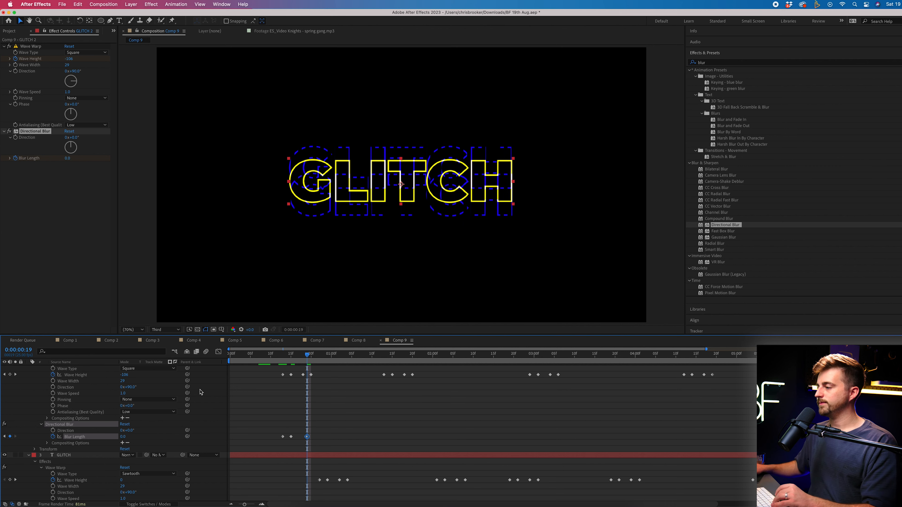
left_click(289, 355)
key("space")
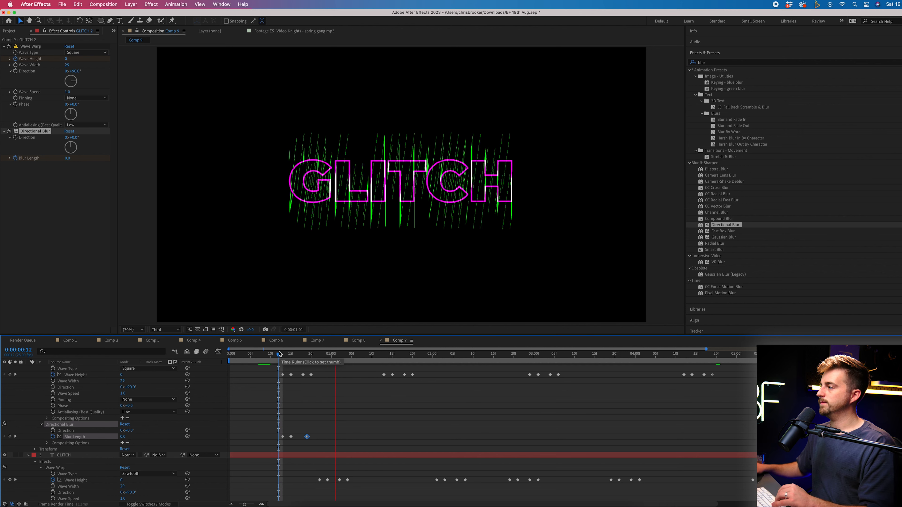
mouse_move(294, 354)
left_mouse_down()
mouse_move(284, 354)
mouse_move(303, 354)
left_mouse_up()
Paste the Blur Length keyframes at each later glitch burst, including 0:00:02:06 and 0:00:03:12, and preview
left_click_drag(273, 402, 357, 447)
left_click(388, 356)
key("super+v")
key("super+v")
left_click_drag(515, 354, 688, 354)
key("super+v")
left_click(583, 352)
key("super+v")
left_click(457, 354)
key("super+v")
left_click(339, 355)
key("super+v")
left_click(328, 355)
key("space")
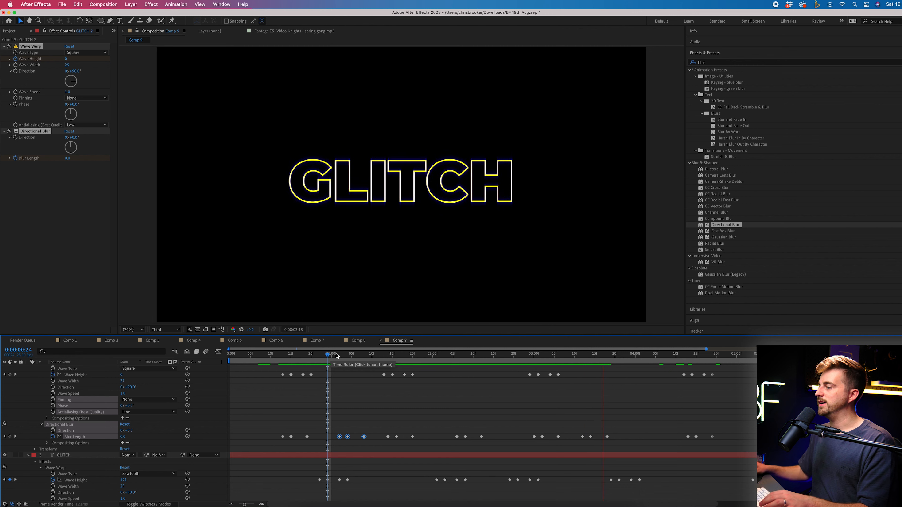
key("space")
scroll(409, 410, "up", 3)
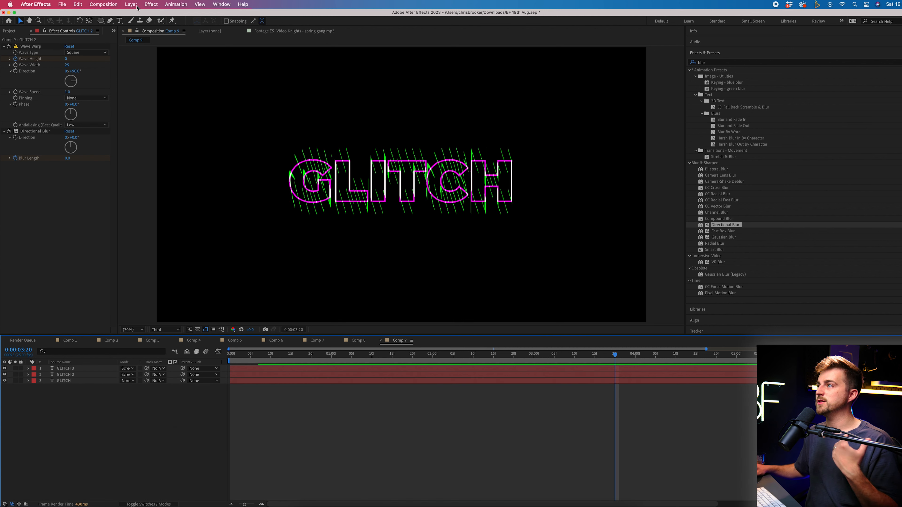
Add a Null Object layer and parent GLITCH, GLITCH 2 and GLITCH 3 to Null 2
left_click(131, 4)
mouse_move(142, 15)
left_click(241, 47)
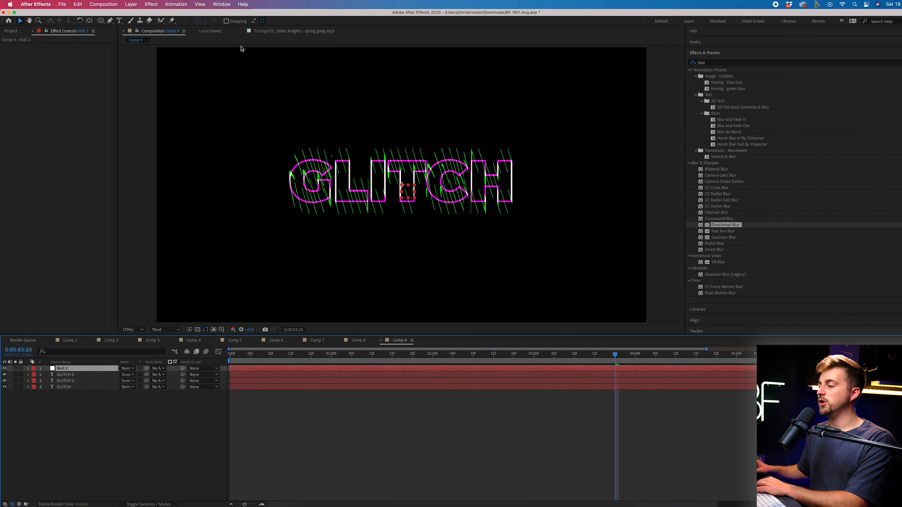
left_click_drag(142, 443, 77, 373)
left_click_drag(182, 376, 85, 371)
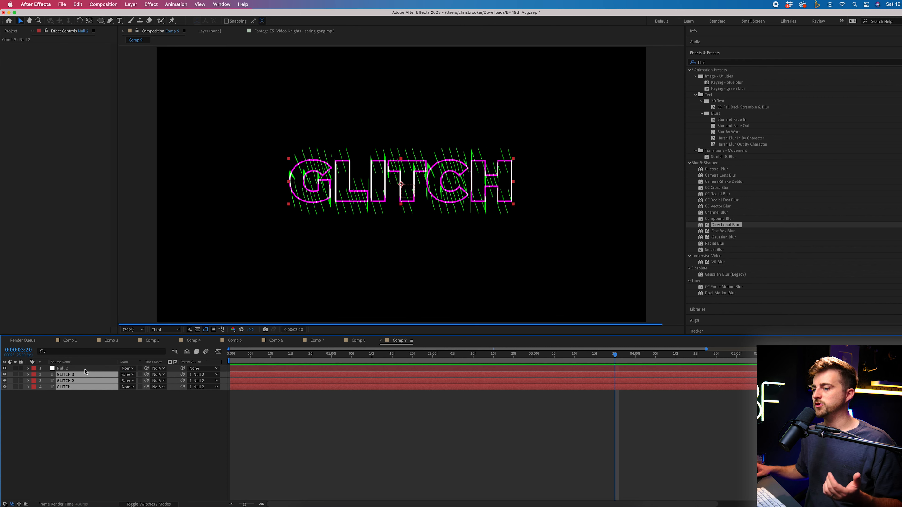
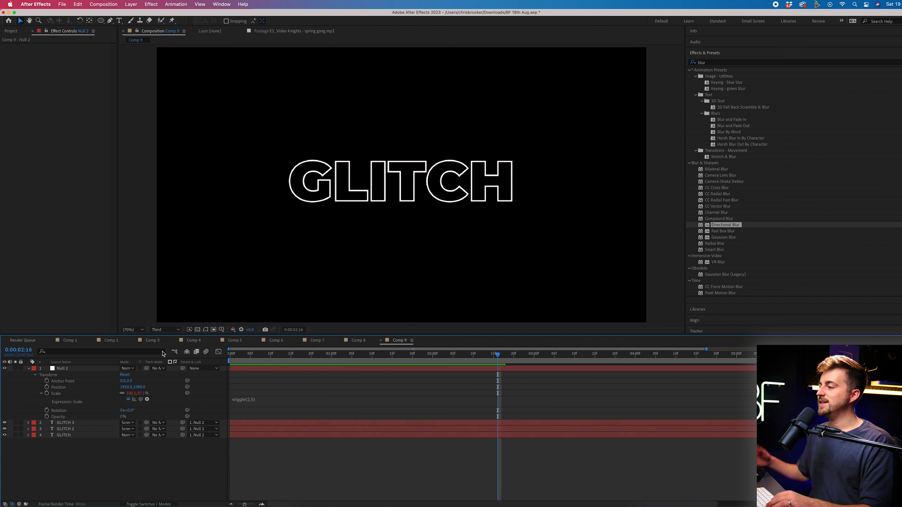
Try a wiggle(2,50) Scale expression on Null 2, preview it, then undo back to wiggle(2,5)
left_click(261, 401)
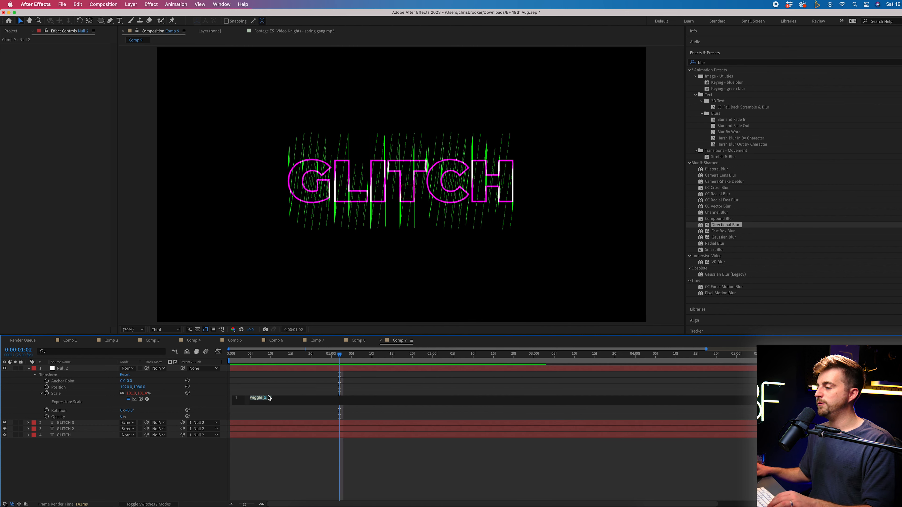
left_click(269, 398)
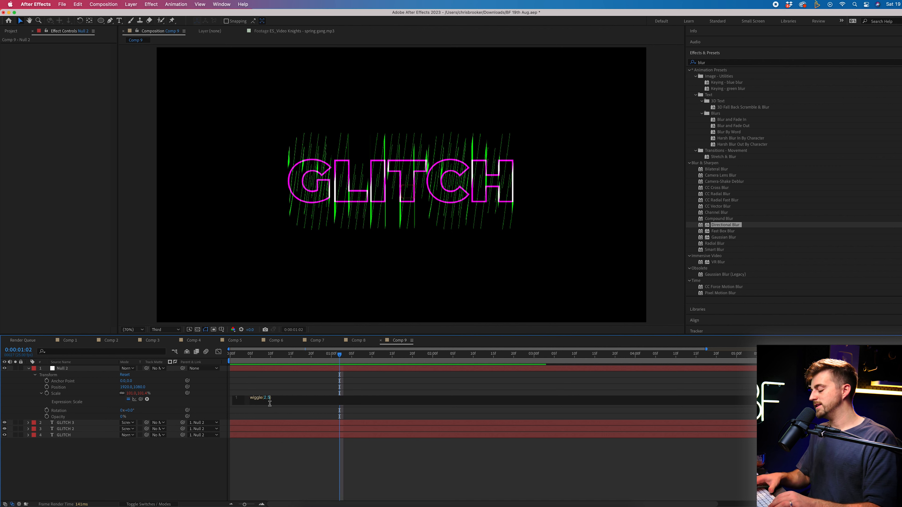
type("0")
left_click(286, 436)
key("space")
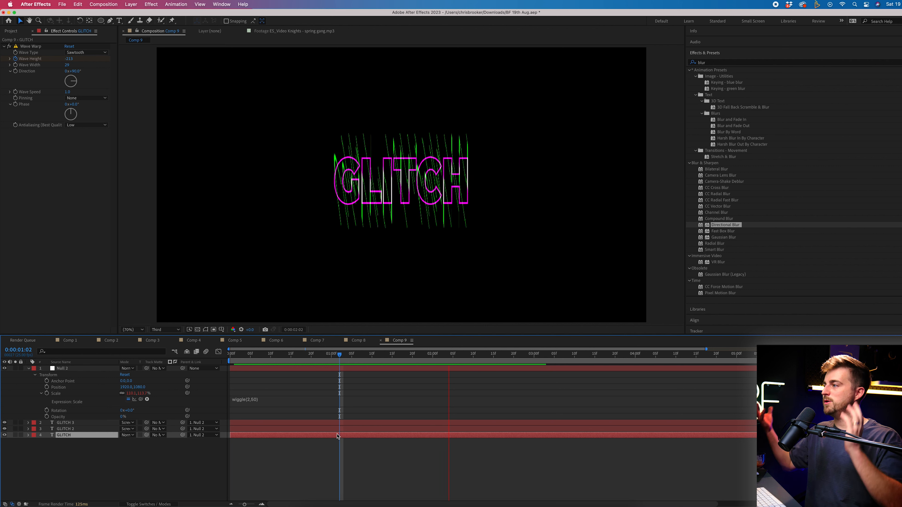
key("space")
key("super+z")
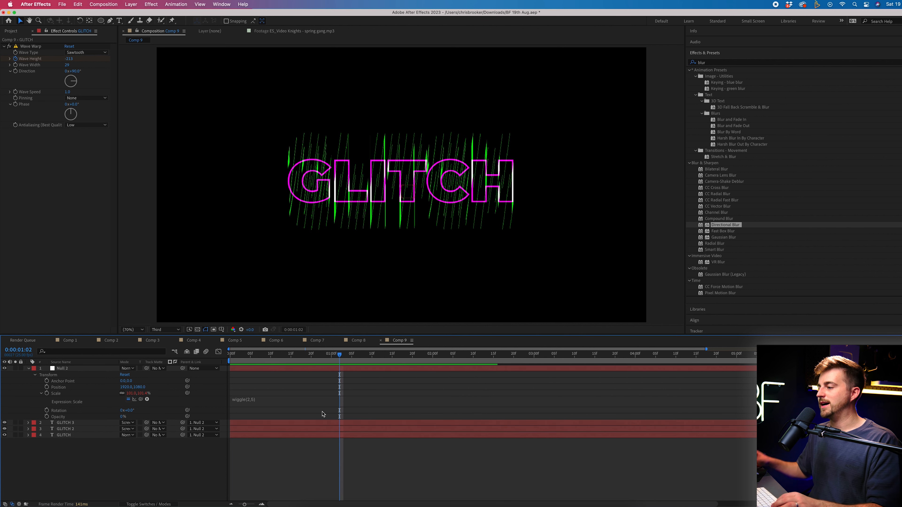
Change the Null 2 Scale expression to wiggle(20,5) and preview the faster pulse
left_click(259, 405)
left_click(266, 413)
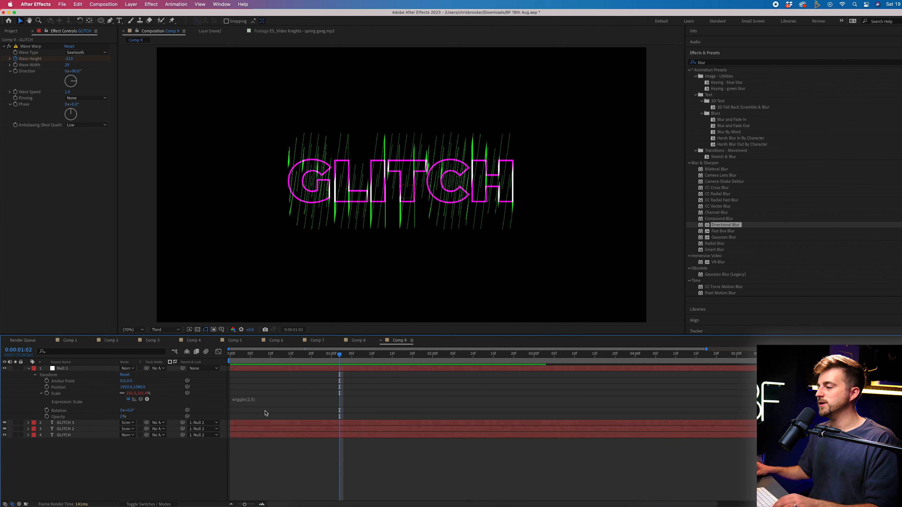
left_click(266, 405)
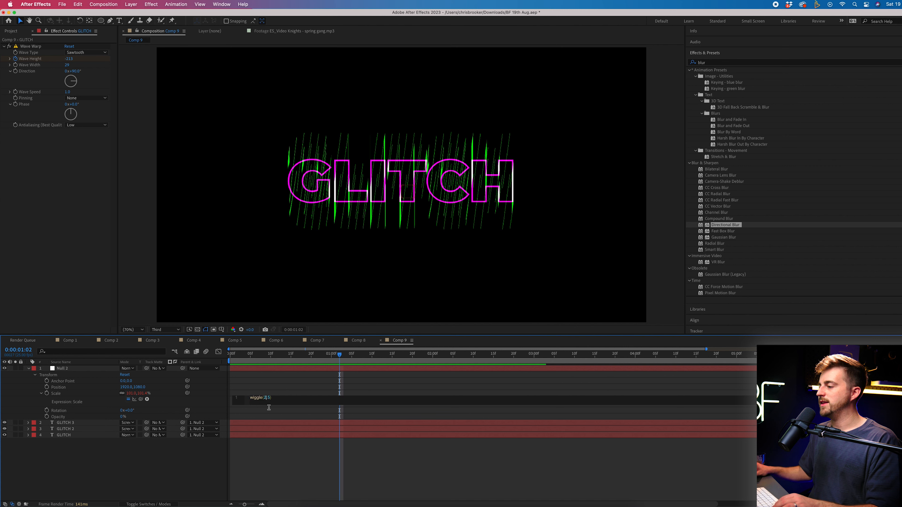
left_click(335, 392)
key("space")
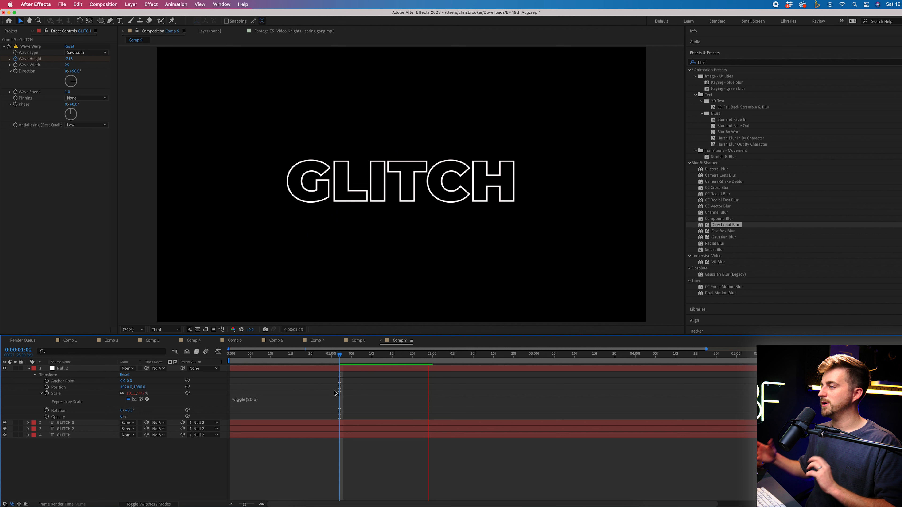
Set the Scale expression to wiggle(20,2) and preview from near the start
left_click(271, 406)
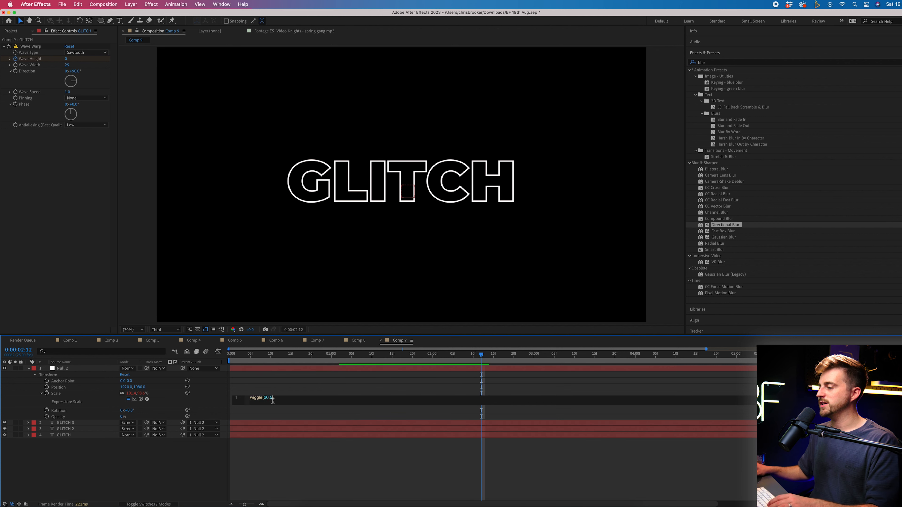
left_click(288, 449)
left_click_drag(288, 354, 250, 353)
key("space")
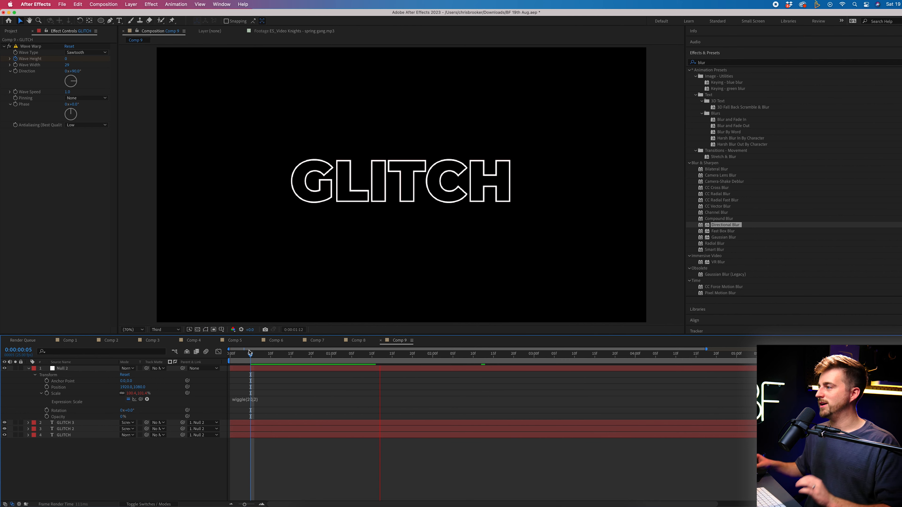
key("space")
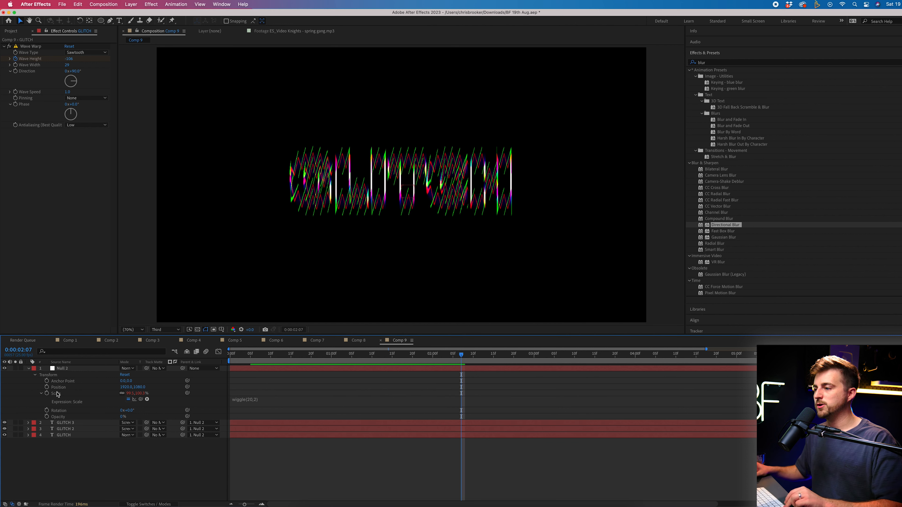
Add a wiggle expression to Null 2's Position, adjusting it from wiggle(30,1) to wiggle(30,3)
left_click(47, 387, "alt")
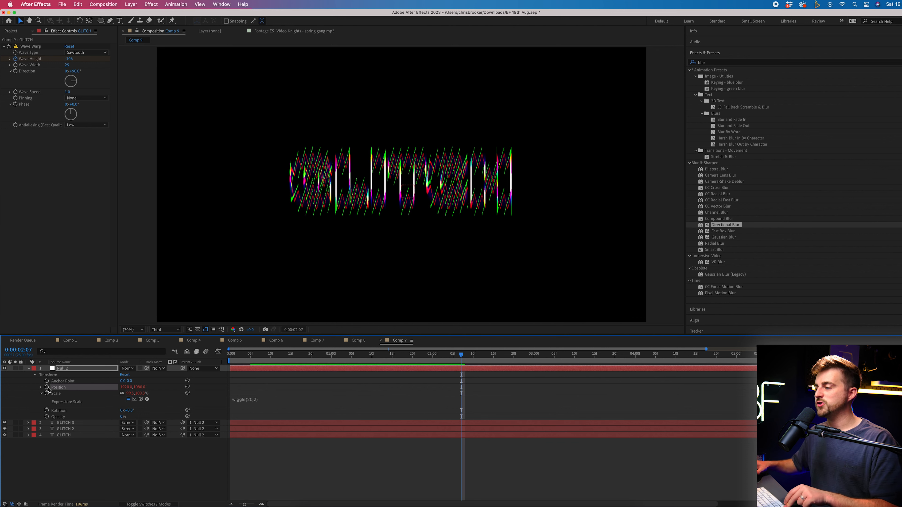
type("w")
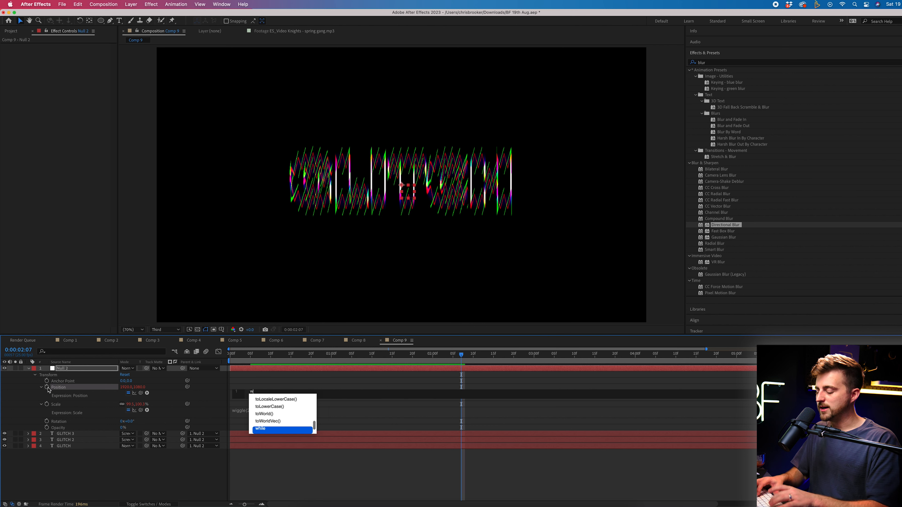
type("iggle")
key("Return")
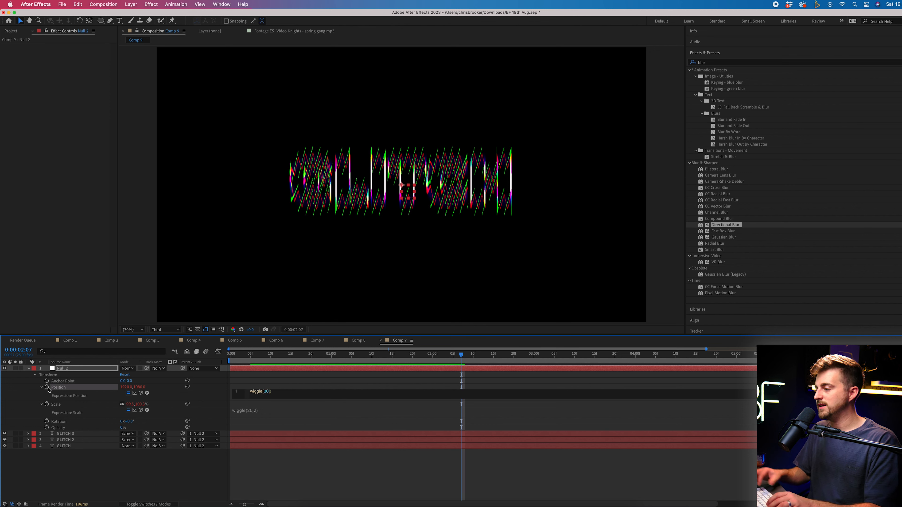
left_click(283, 476)
left_click_drag(292, 357, 163, 359)
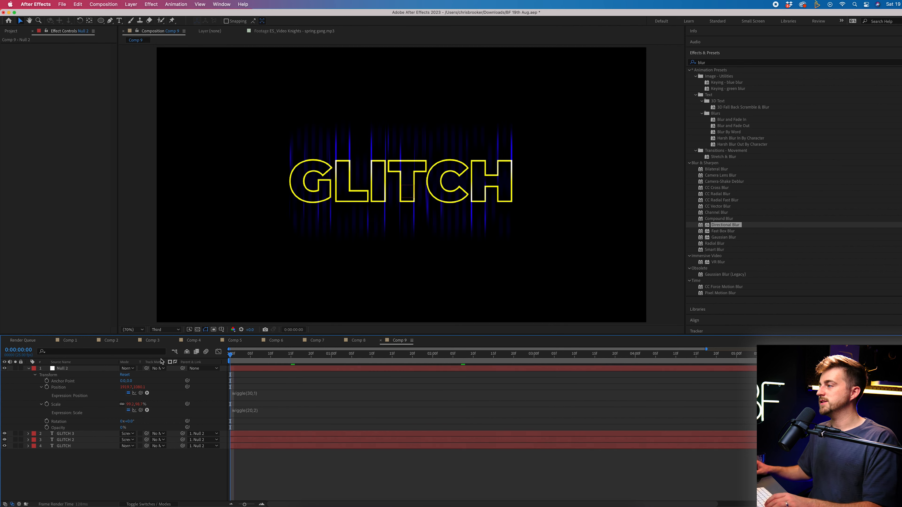
key("space")
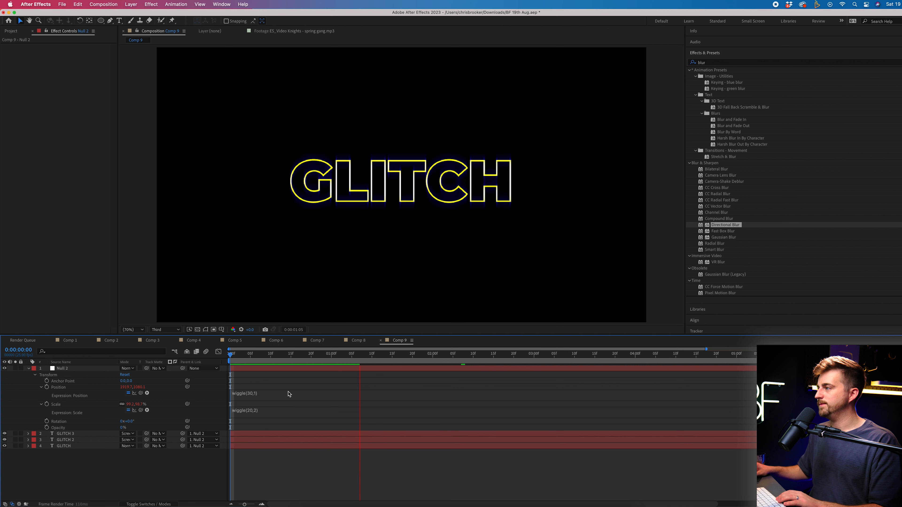
left_click(264, 399)
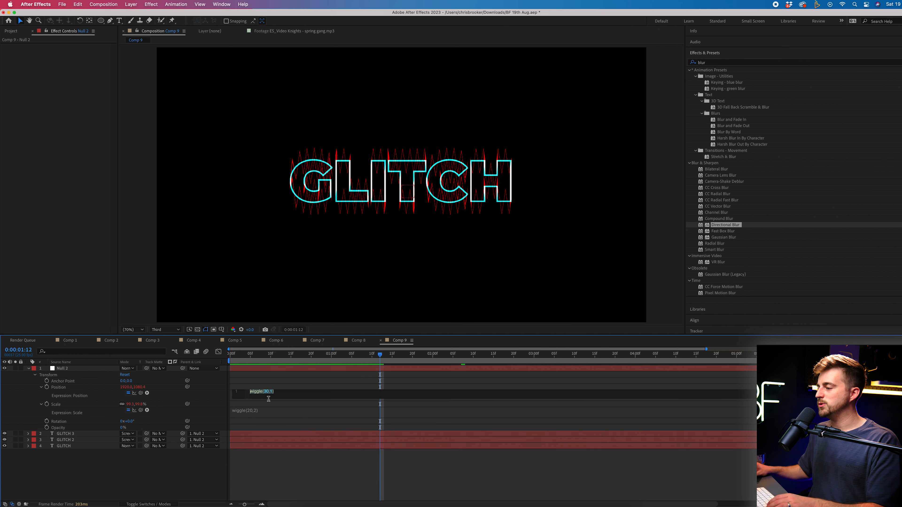
left_click(283, 461)
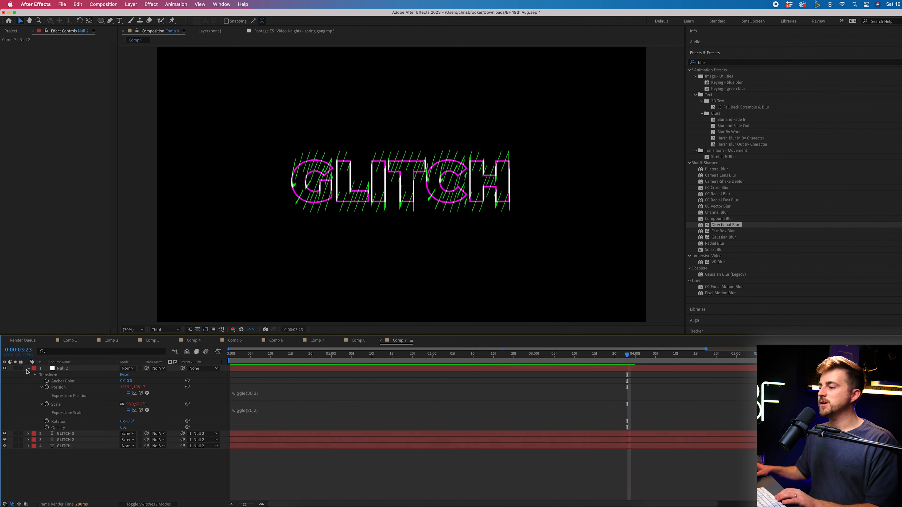
Pre-compose all four layers into Pre-comp 3
left_click(28, 368)
left_click_drag(93, 438, 46, 355)
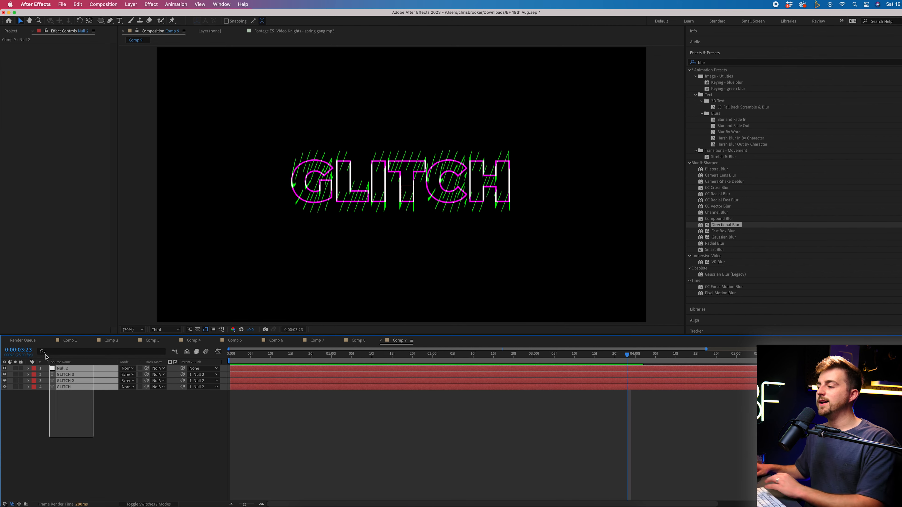
right_click(73, 378)
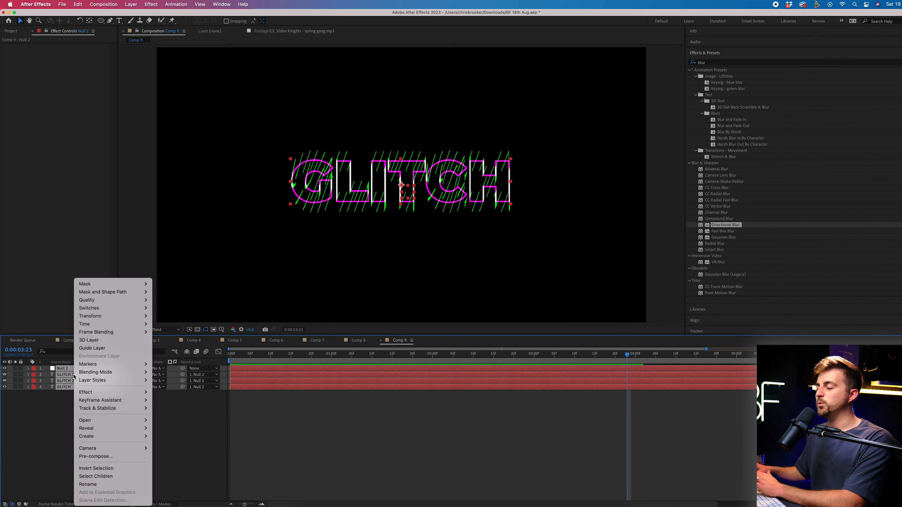
left_click(90, 458)
key("Return")
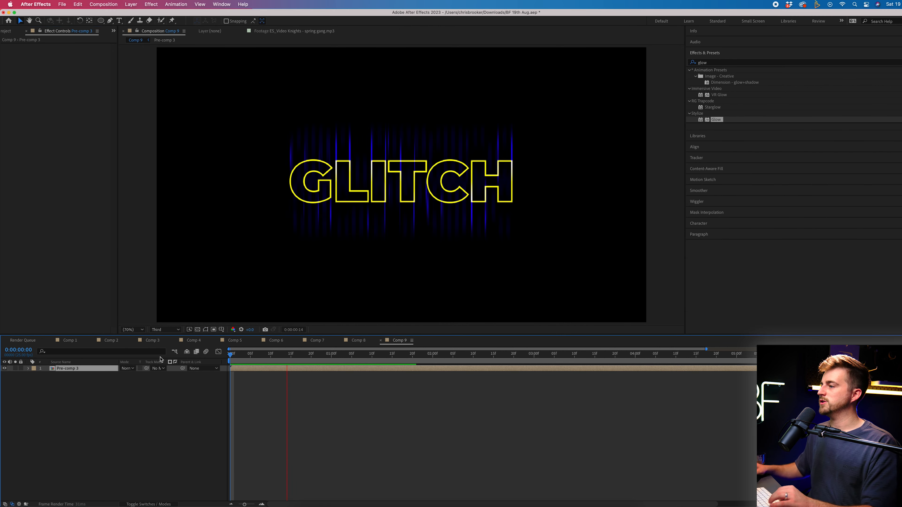
key("space")
Apply Glow to Pre-comp 3, widen Glow Radius to 1000, and preview
left_click(900, 63)
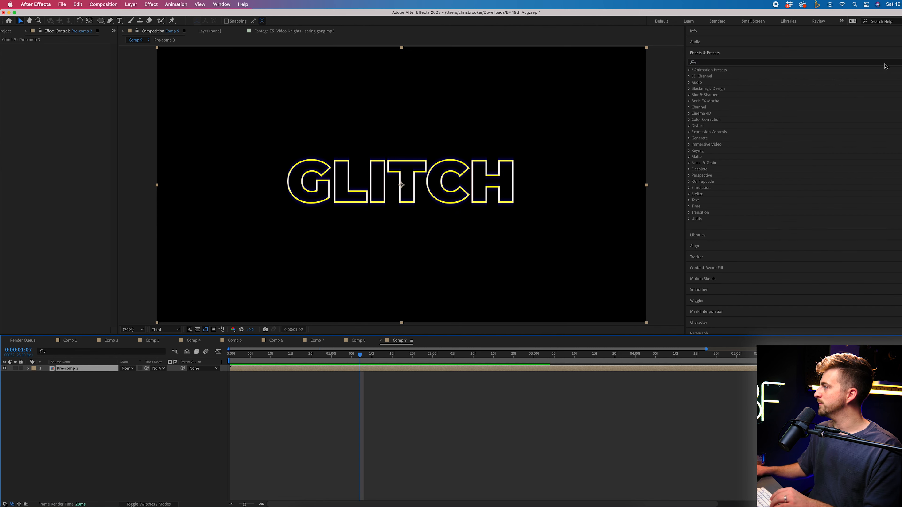
left_click(881, 63)
type("glow")
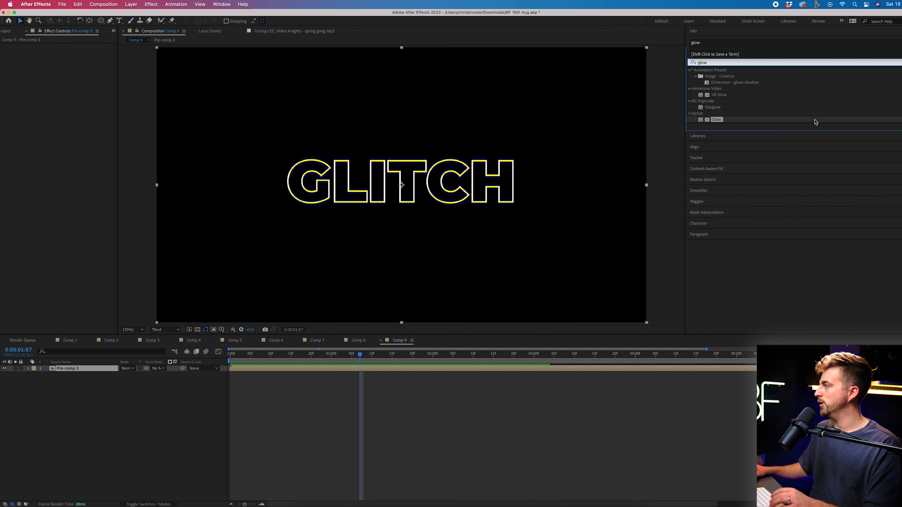
left_click_drag(707, 117, 265, 185)
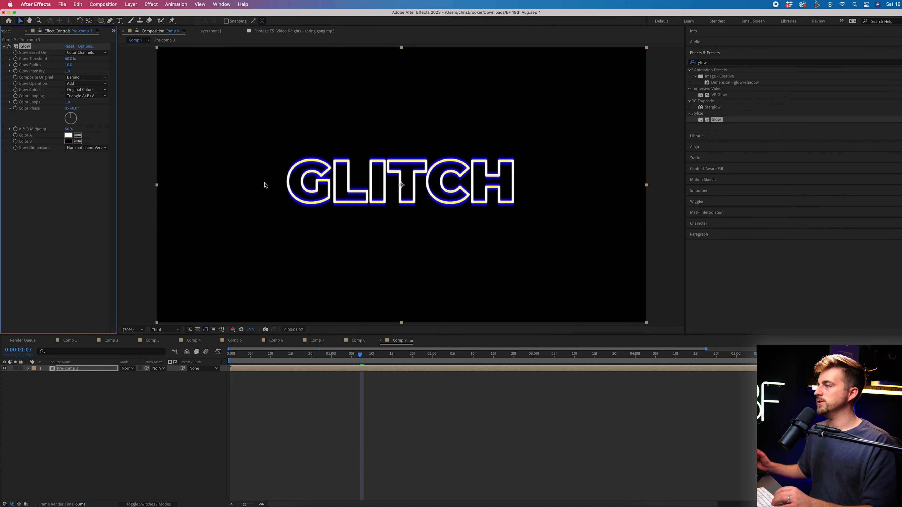
key("Home")
mouse_move(69, 64)
left_mouse_down()
mouse_move(118, 66)
mouse_move(55, 67)
left_mouse_up()
left_click_drag(154, 66, 406, 54)
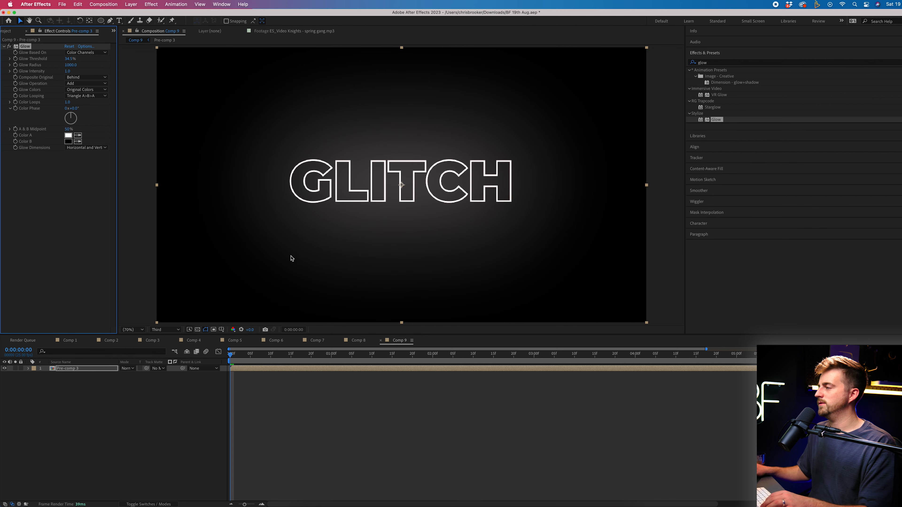
key("space")
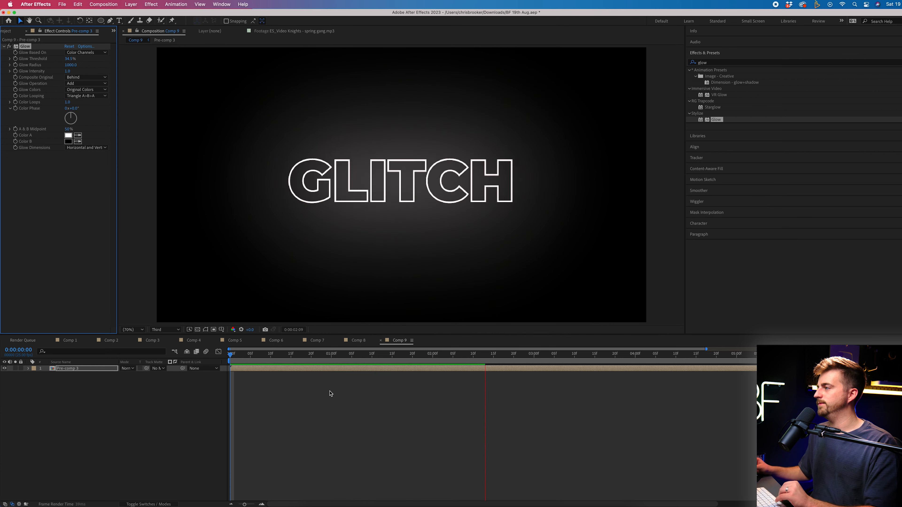
key("space")
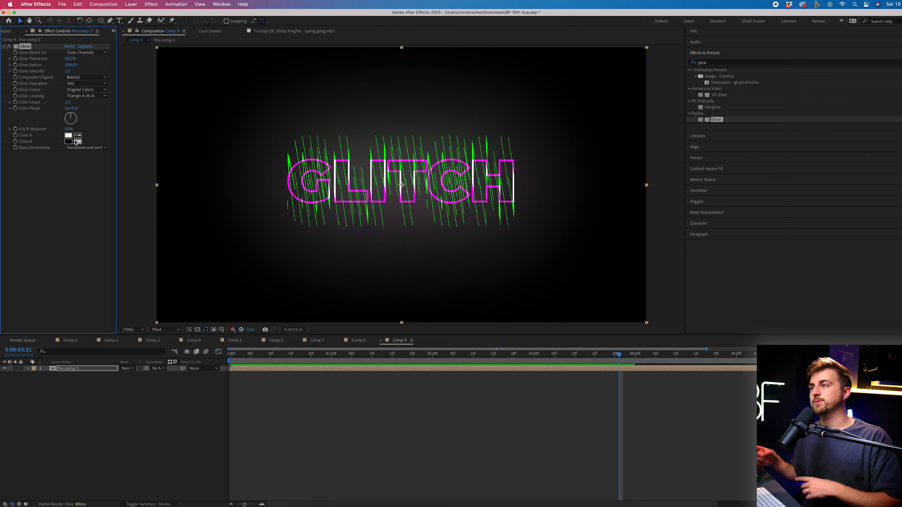
Reveal Pre-comp 3's Glow properties and start an expression on Glow Intensity
left_click(28, 369)
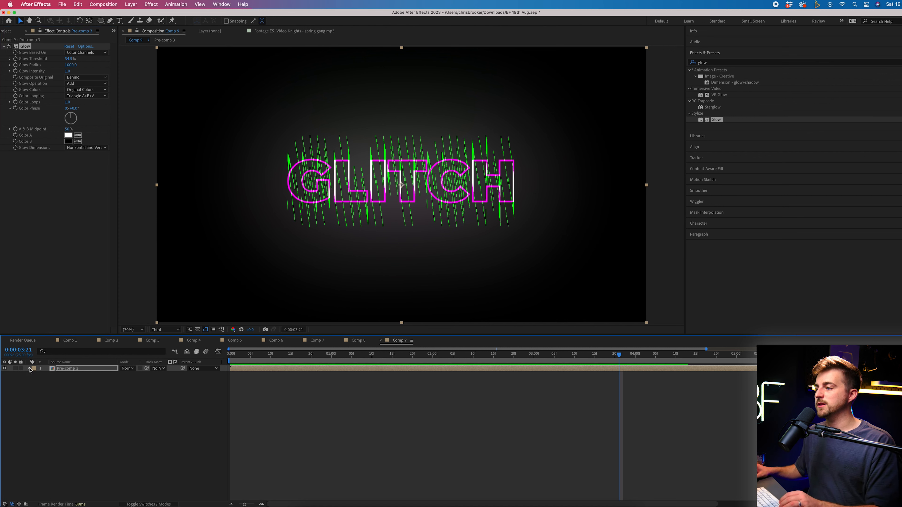
left_click(42, 382)
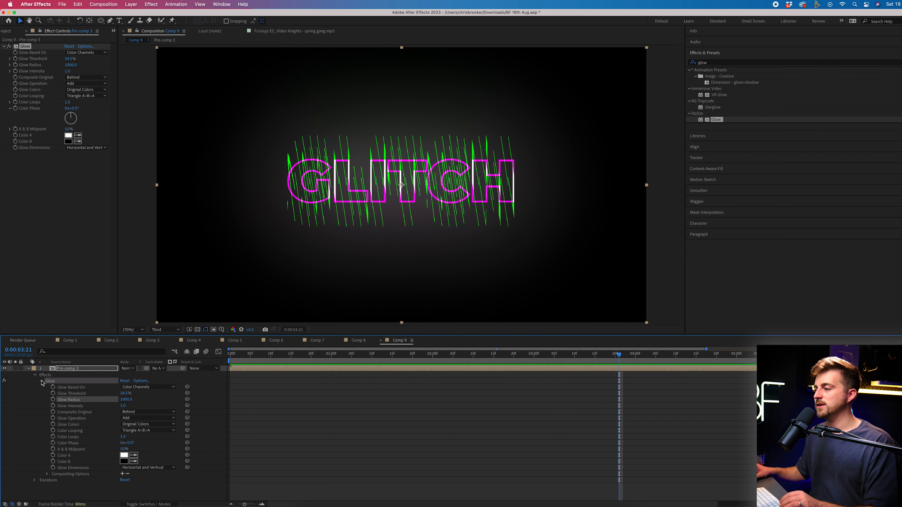
left_click(246, 356)
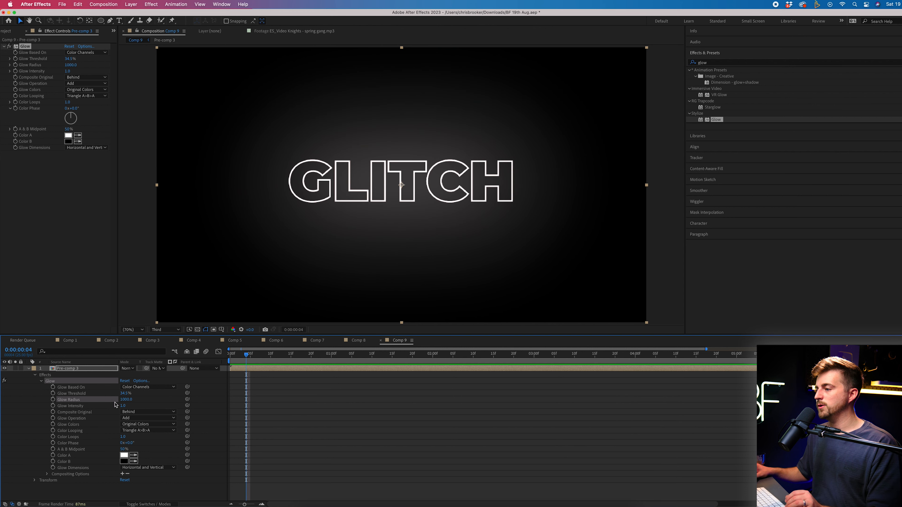
left_click(53, 406, "alt")
Write a wiggle expression on Glow Intensity, changing it from wiggle(2,5) to wiggle(8,1), and preview
type("wiggle")
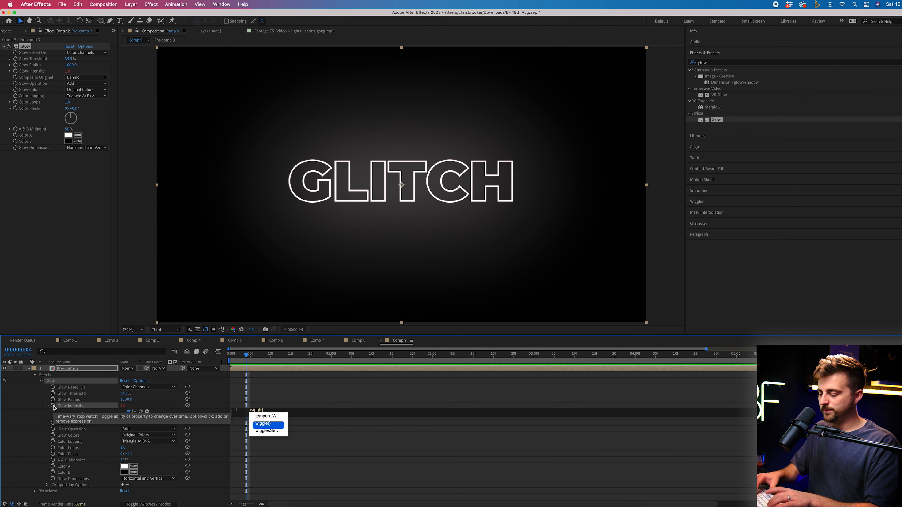
key("Return")
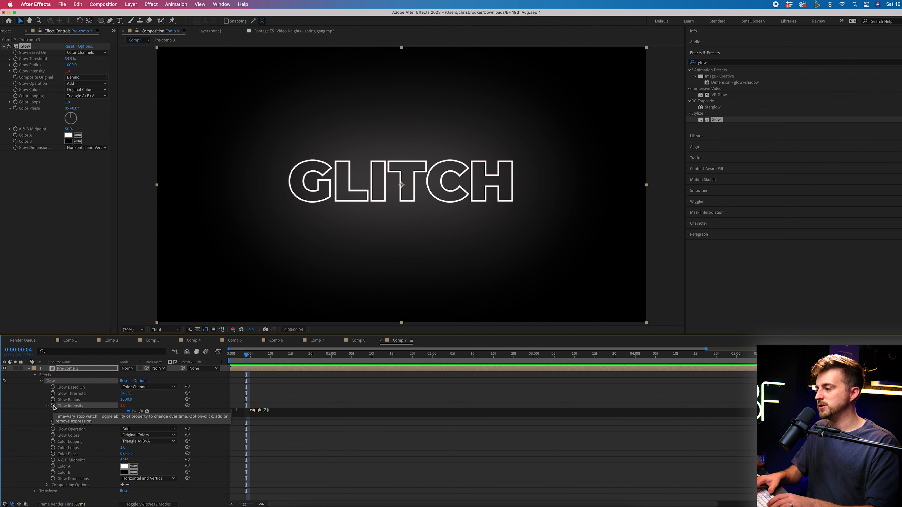
left_click(337, 444)
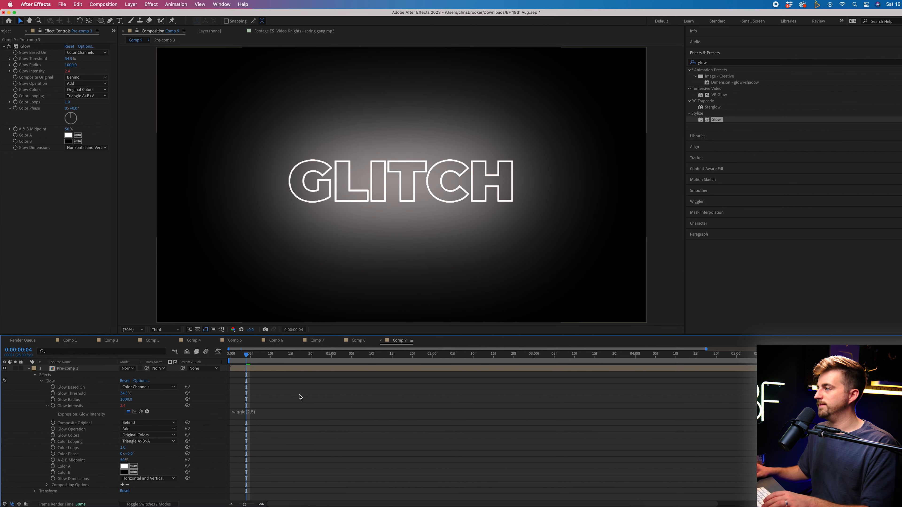
key("space")
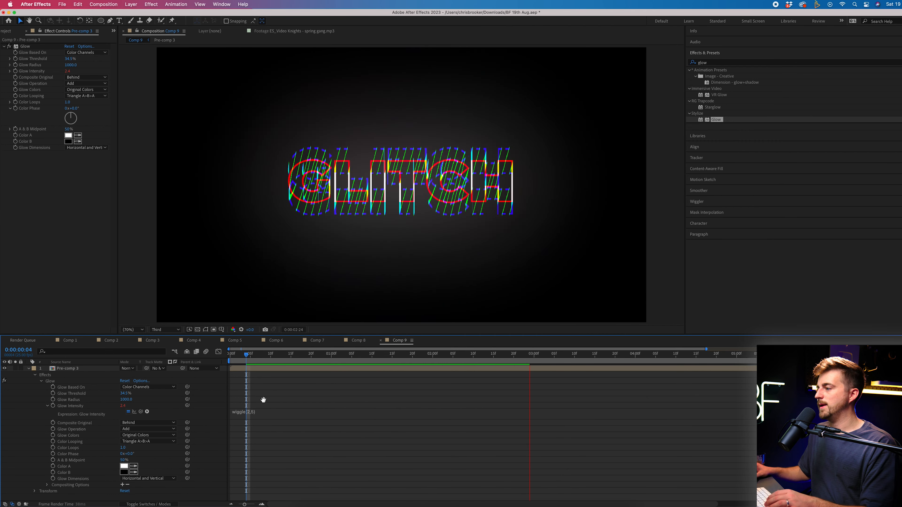
left_click(265, 420)
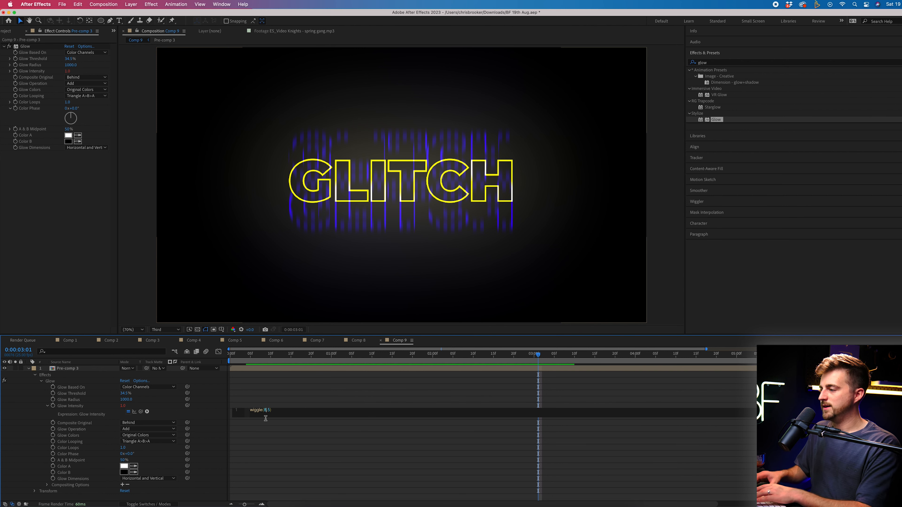
left_click(295, 441)
key("space")
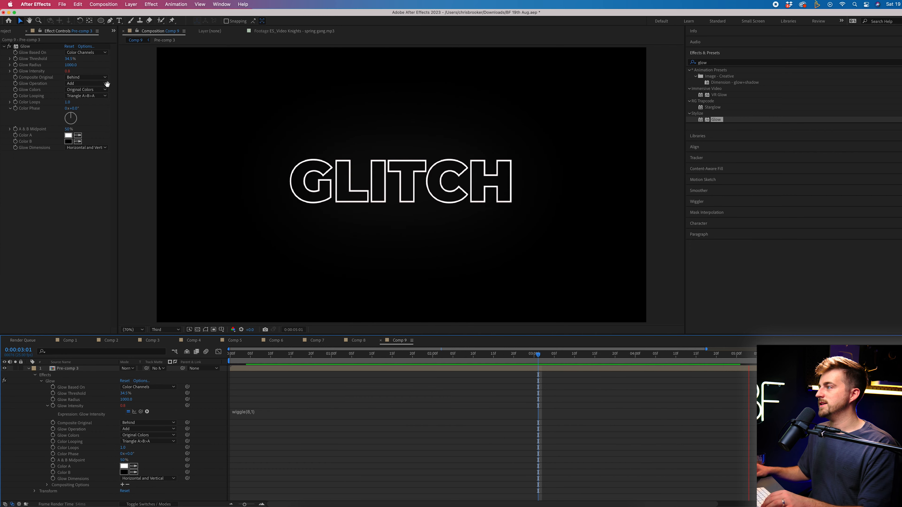
Reduce Glow Radius to 162 and raise Glow Threshold to 83.1%, then preview
left_click_drag(74, 68, 2, 104)
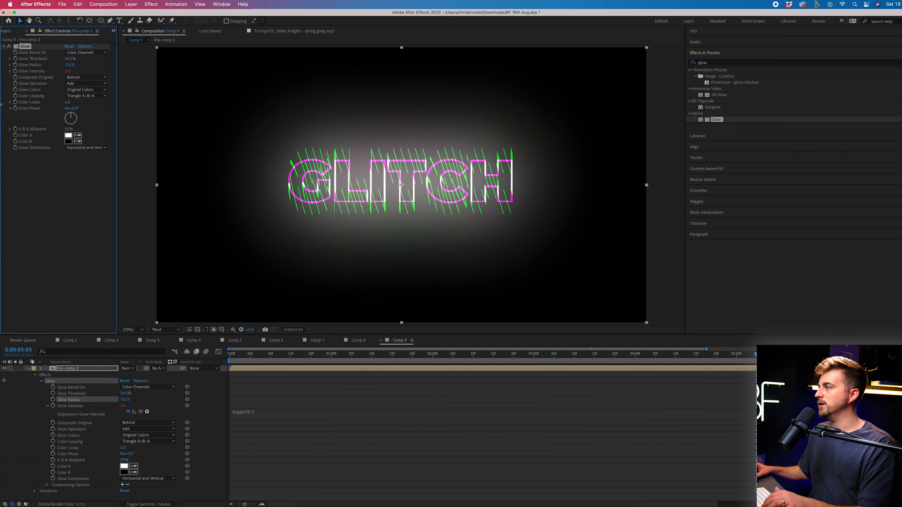
left_click_drag(67, 66, 132, 56)
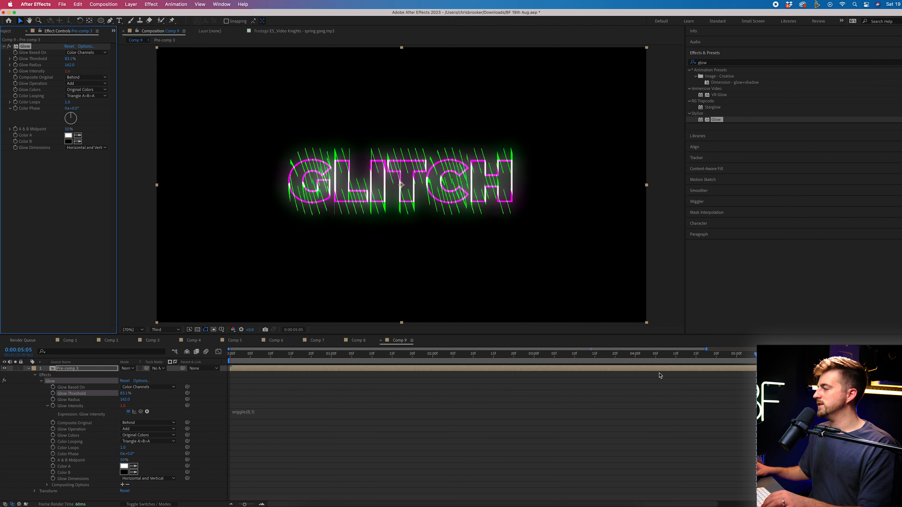
key("space")
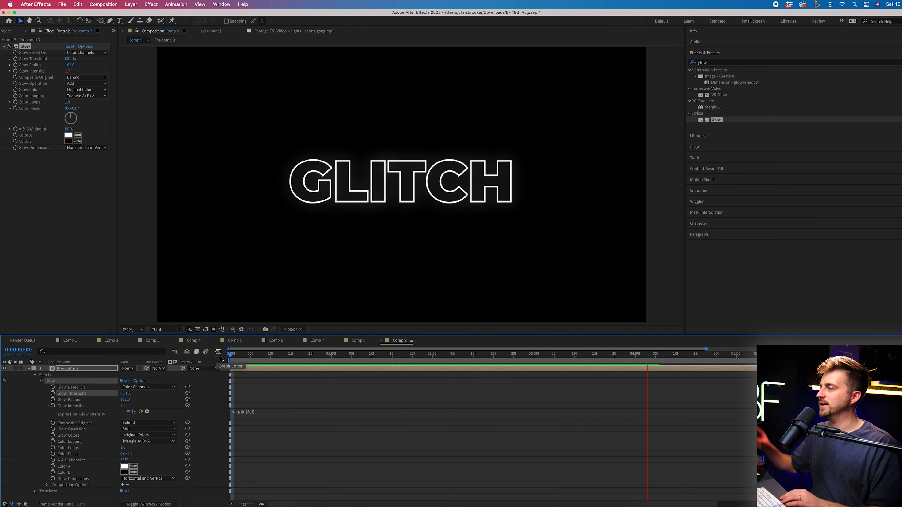
Apply Wave Warp to the GLITCH layer and set a Wave Height keyframe of 0
key("space")
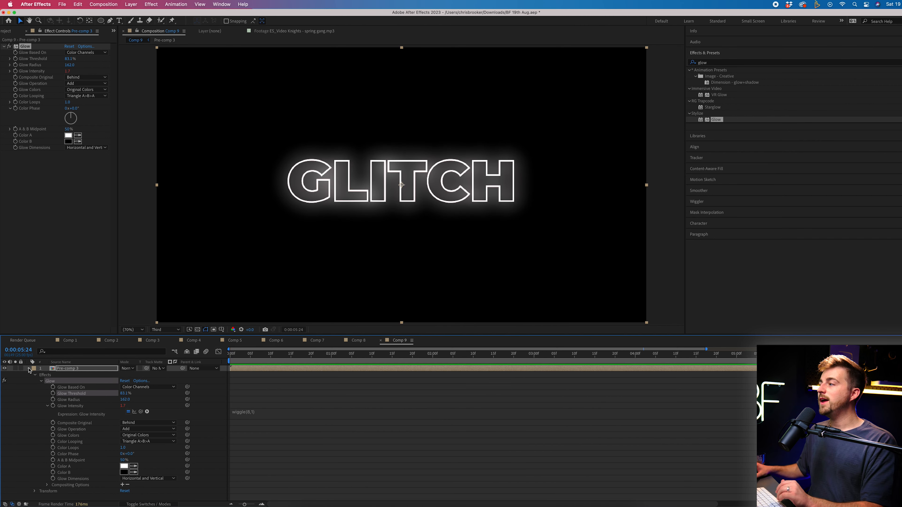
left_click(29, 369)
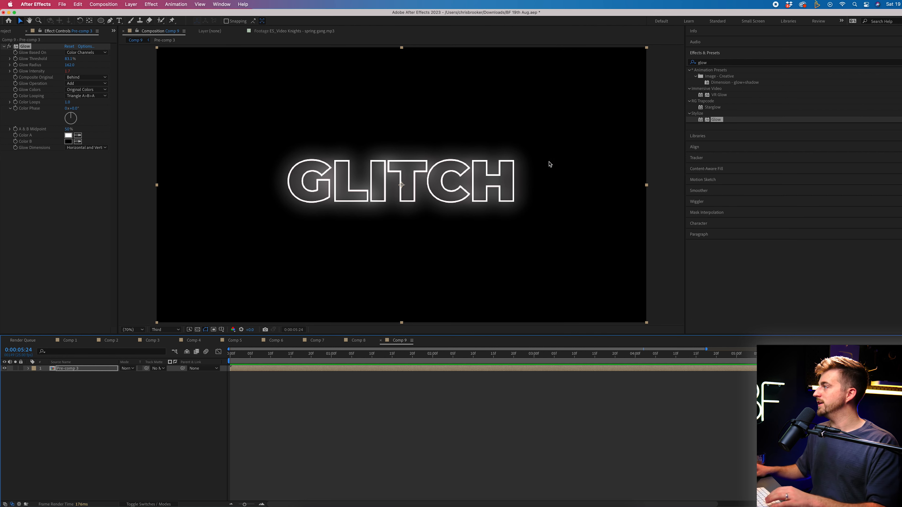
left_click(732, 64)
type("wave")
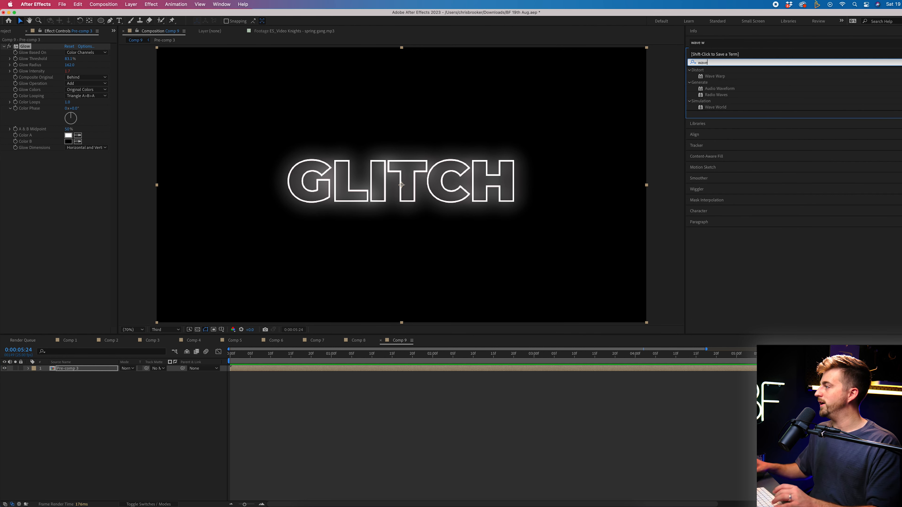
left_click_drag(719, 77, 71, 369)
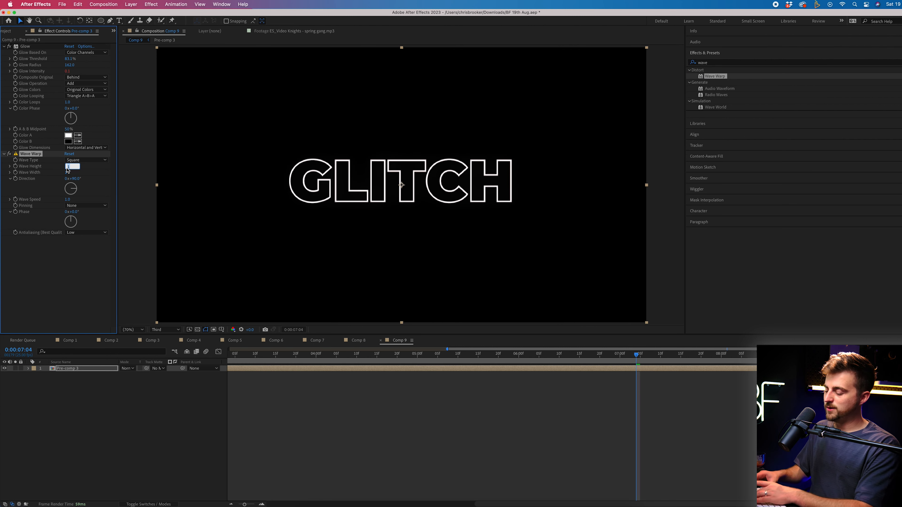
type("0")
key("Return")
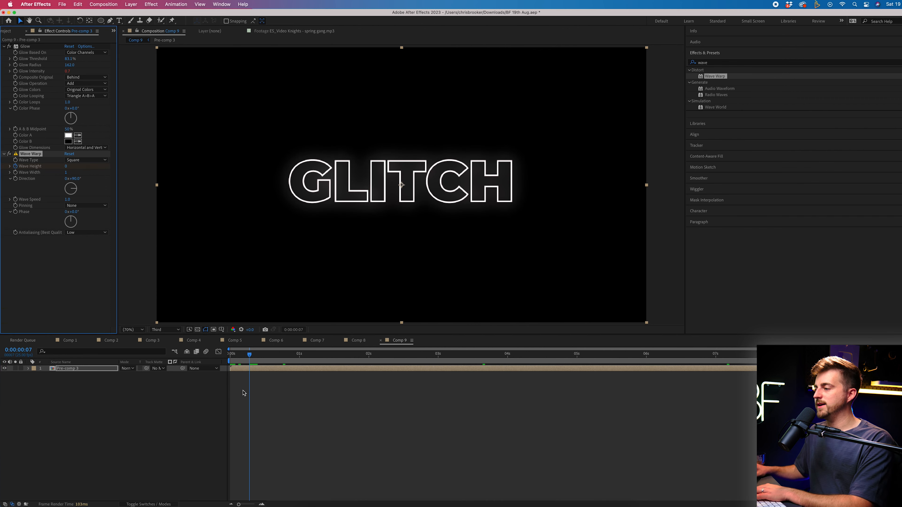
Keyframe Wave Height to 42, then -77, then back to 0 on the following frames
left_click(244, 392)
left_click_drag(251, 354, 257, 355)
left_click_drag(66, 166, 88, 174)
left_click_drag(256, 355, 260, 358)
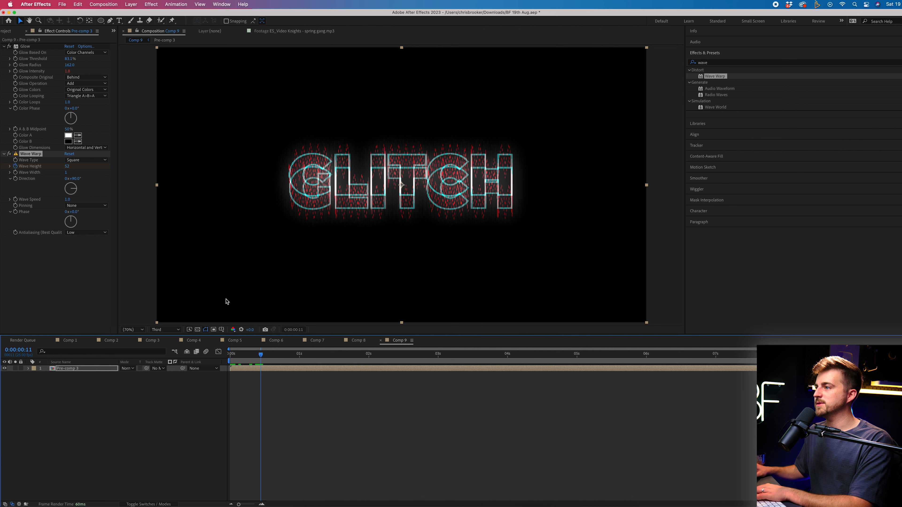
left_click(57, 171)
left_click_drag(65, 168, 29, 176)
left_click_drag(261, 358, 266, 358)
left_click(73, 167)
type("0")
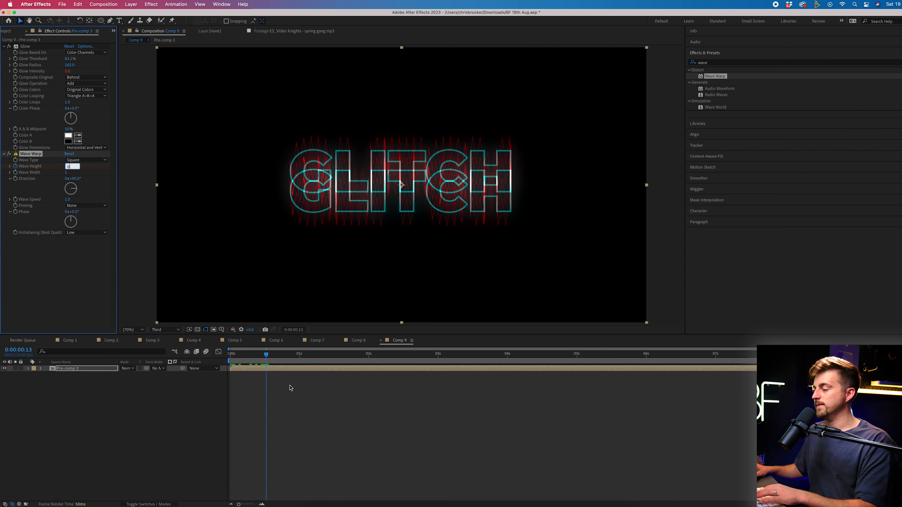
key("Return")
mouse_move(266, 355)
left_mouse_down()
mouse_move(247, 355)
mouse_move(302, 355)
mouse_move(263, 356)
left_mouse_up()
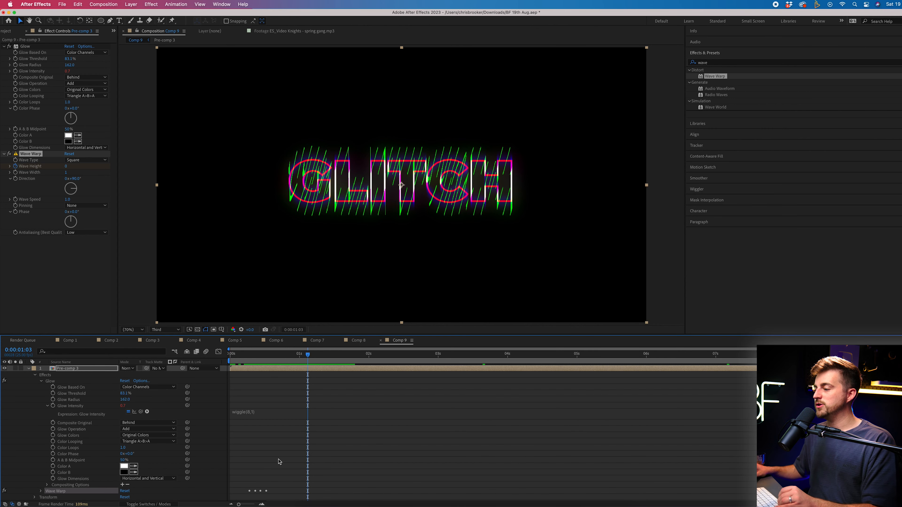
Copy the four Wave Height keyframes, paste the burst at six later times, and preview
left_click(245, 480)
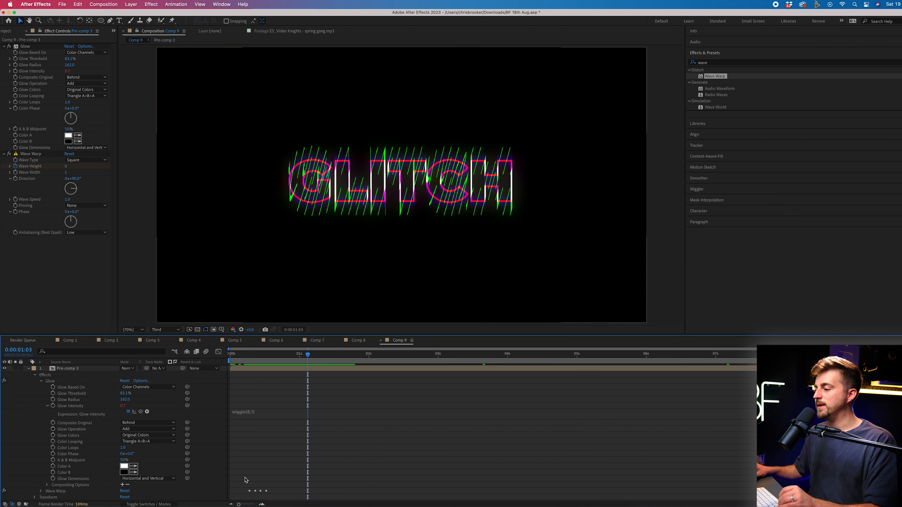
left_click(41, 492)
left_click_drag(240, 442, 291, 478)
left_click(386, 355)
key("cmd+v")
left_click(457, 355)
key("cmd+v")
left_click(566, 354)
key("cmd+v")
left_click(655, 354)
key("super+v")
left_click_drag(727, 354, 749, 354)
key("super+v")
left_click(866, 354)
key("super+v")
key("space")
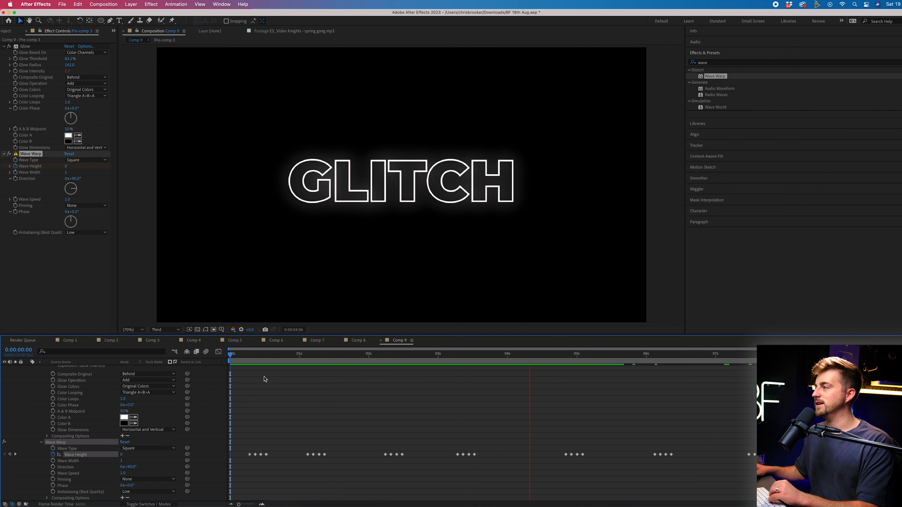
key("space")
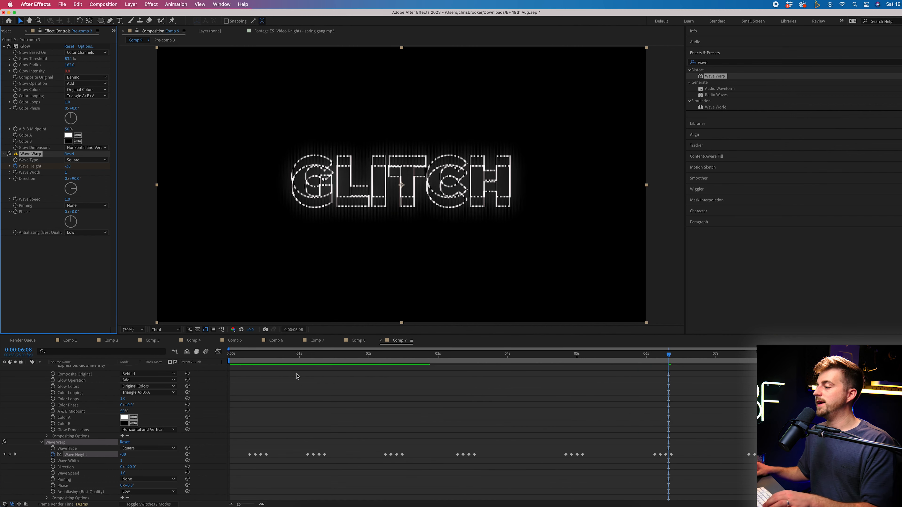
Keyframe Wave Warp Direction at the comp start and a new value at the end, then preview
key("Home")
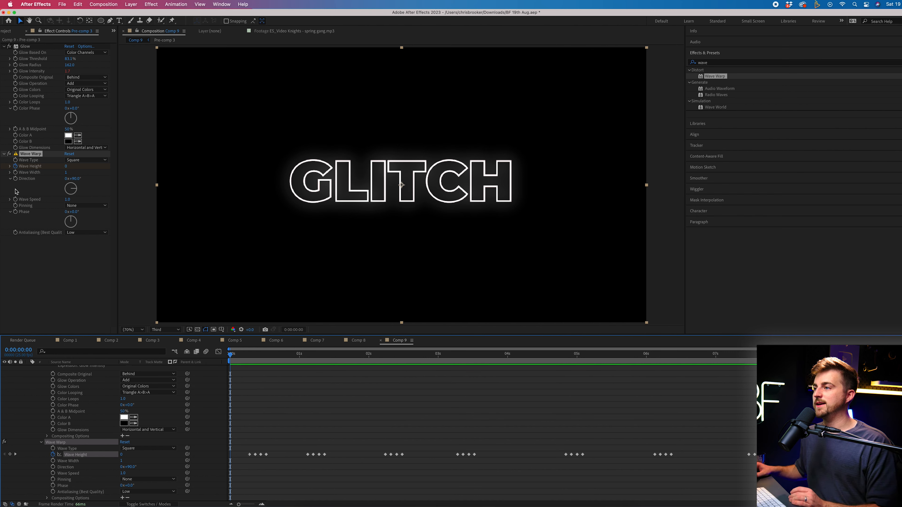
left_click(16, 179)
left_click(455, 355)
key("End")
left_click(66, 179)
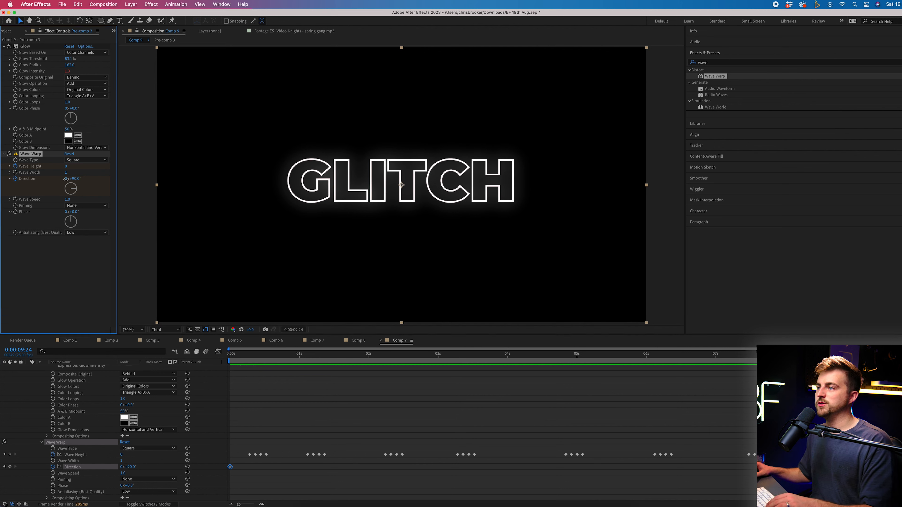
left_click(75, 271)
left_click(295, 354)
key("Home")
key("space")
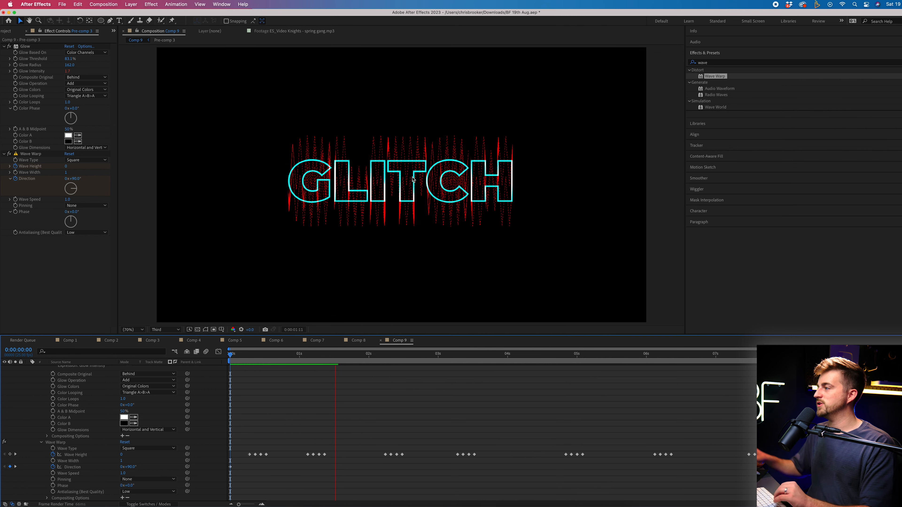
left_click(406, 355)
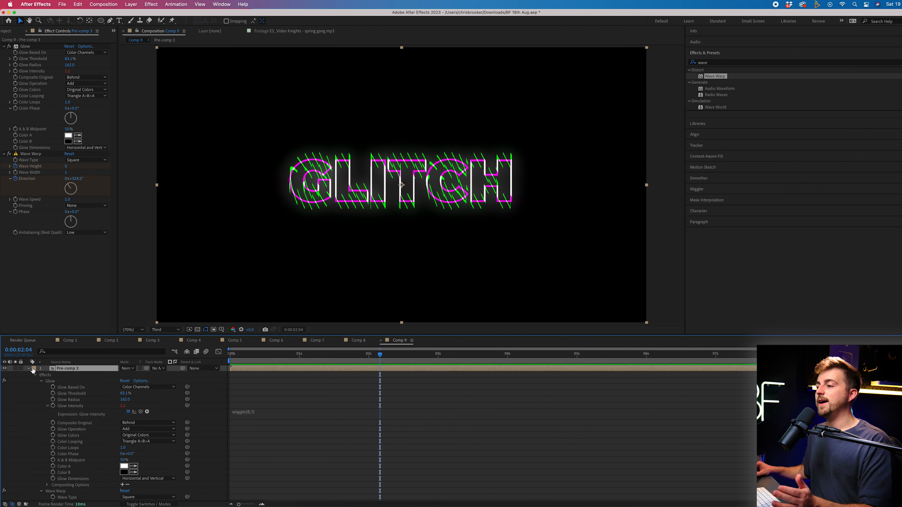
left_click(28, 369)
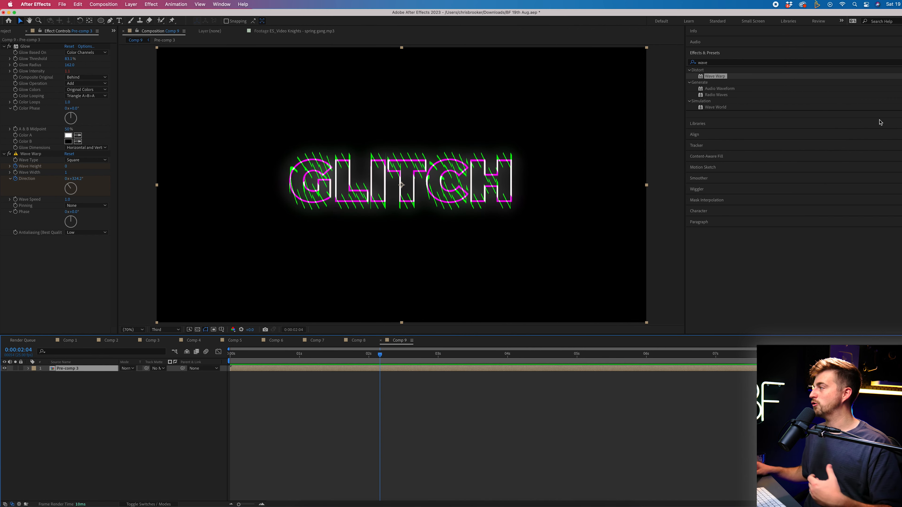
Apply Strobe Light to Pre-comp 3 set to Makes Layer Transparent, and preview
left_click(709, 67)
left_click(709, 57)
left_click(711, 56)
left_click(714, 62)
type("stro")
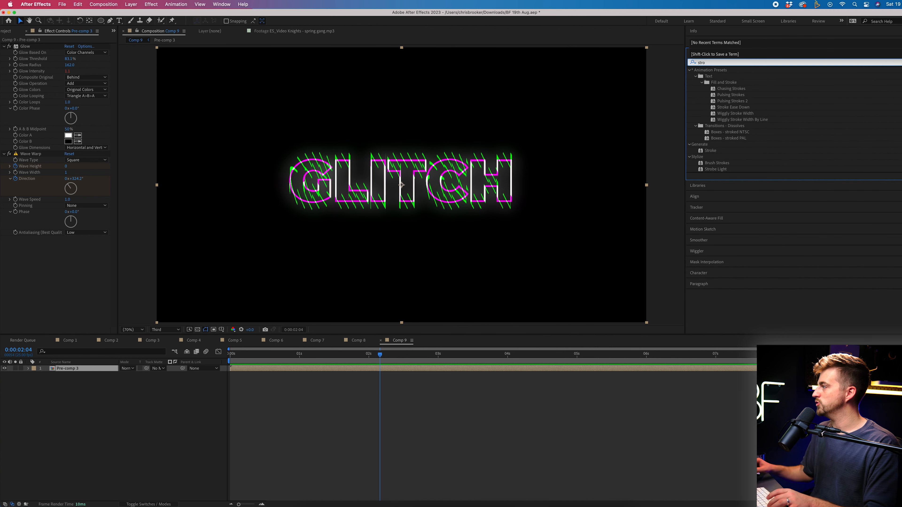
left_click_drag(711, 170, 267, 370)
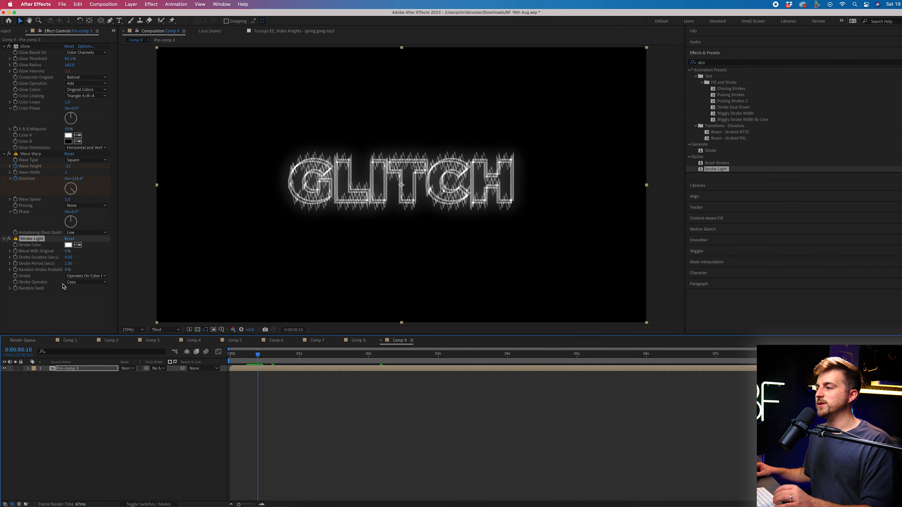
left_click(79, 276)
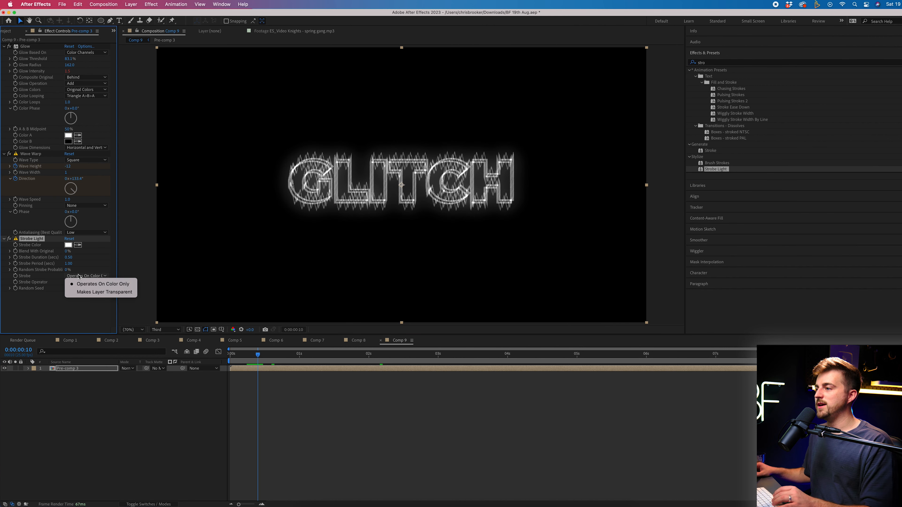
left_click(96, 293)
key("space")
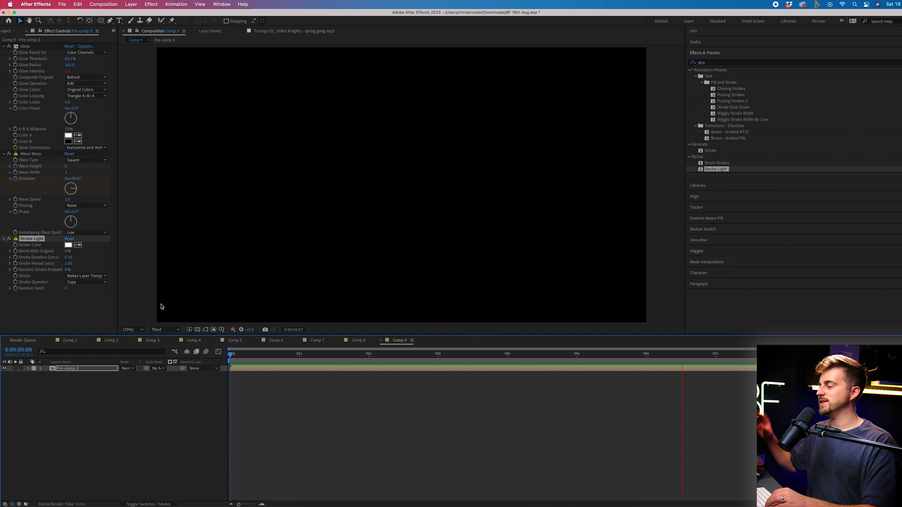
Duplicate the GLITCH layer and delete Strobe Light from the lower copy
key("super+d")
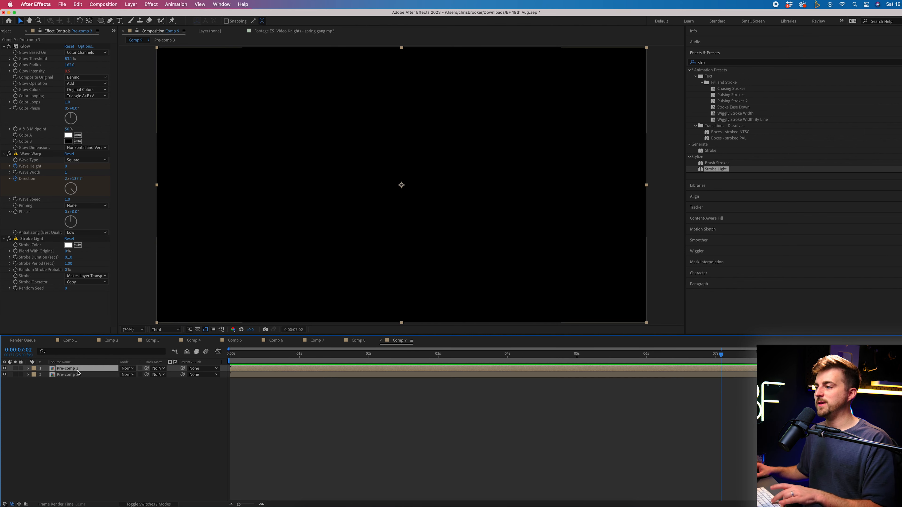
left_click(73, 375)
left_click(48, 239)
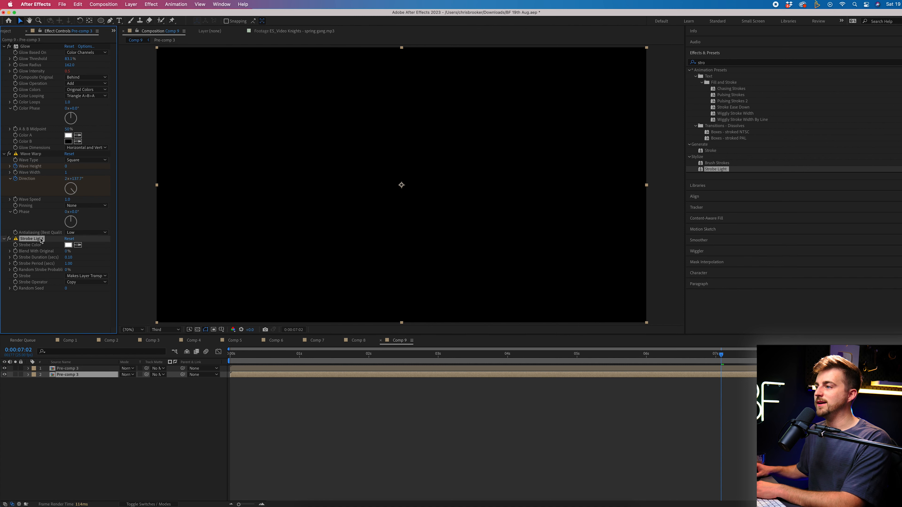
key("Delete")
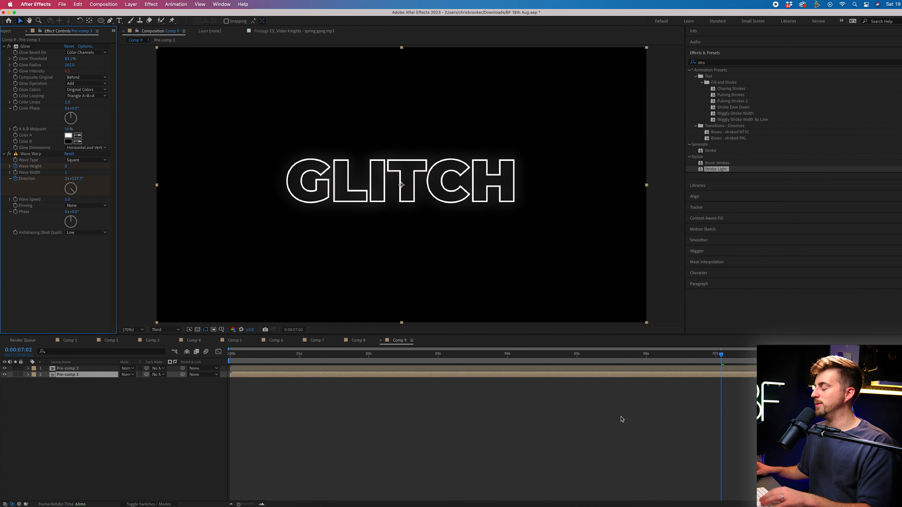
Bring up the upper copy's Scale and preview the two stacked layers
left_click(76, 370)
key("space")
key("s")
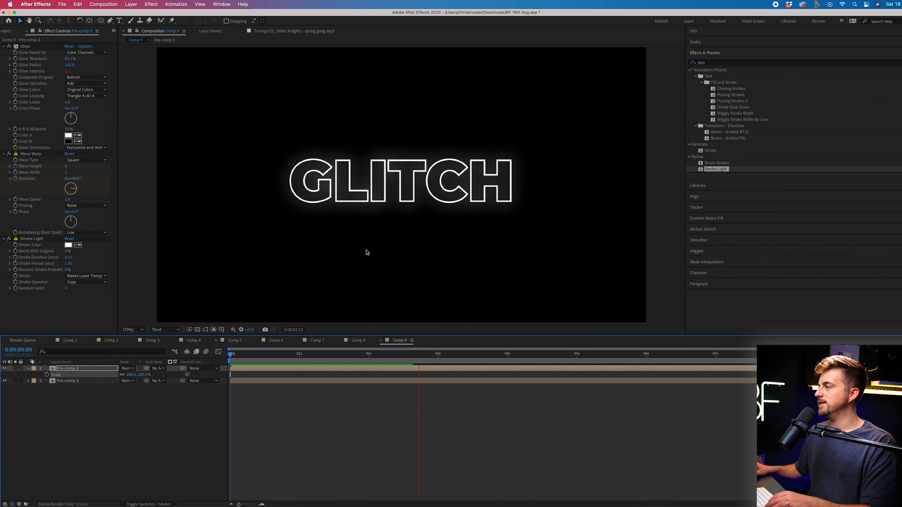
left_click_drag(485, 359, 433, 358)
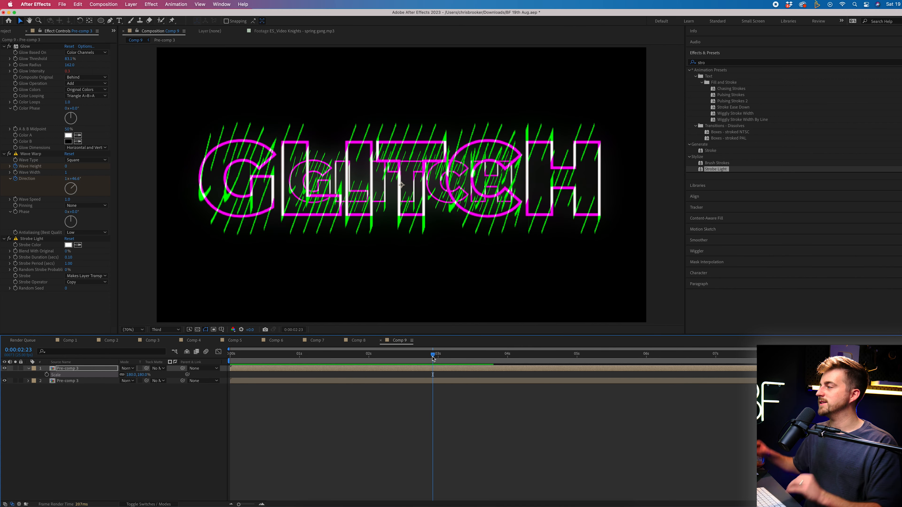